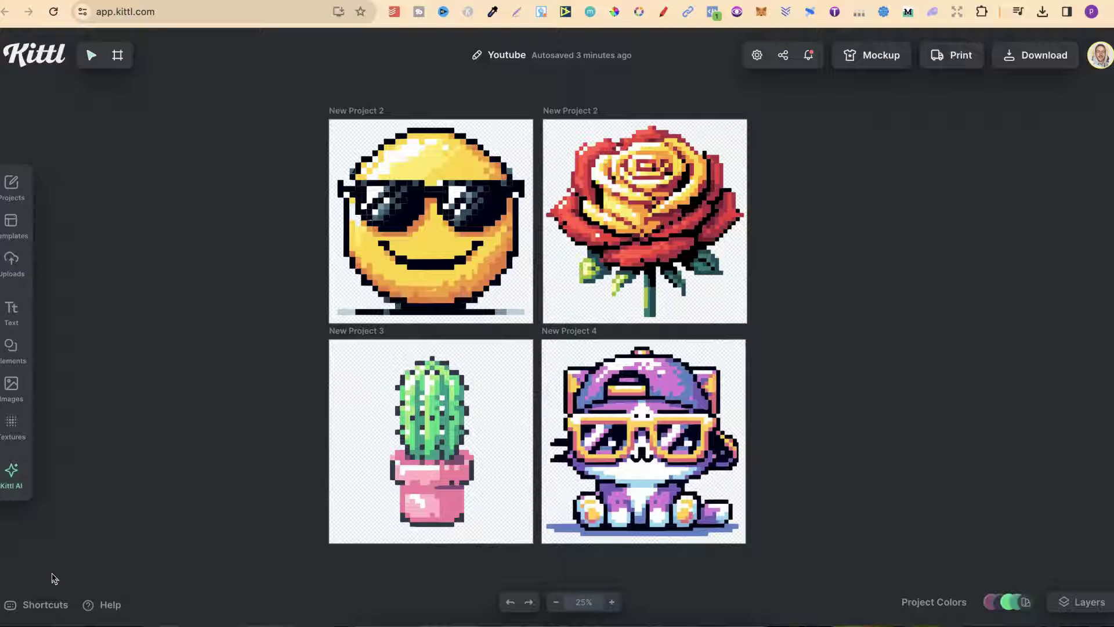
Open the Kittl AI image generator and browse its full collection of image, clipart and vector styles
click(13, 475)
scroll(174, 398, down, 2)
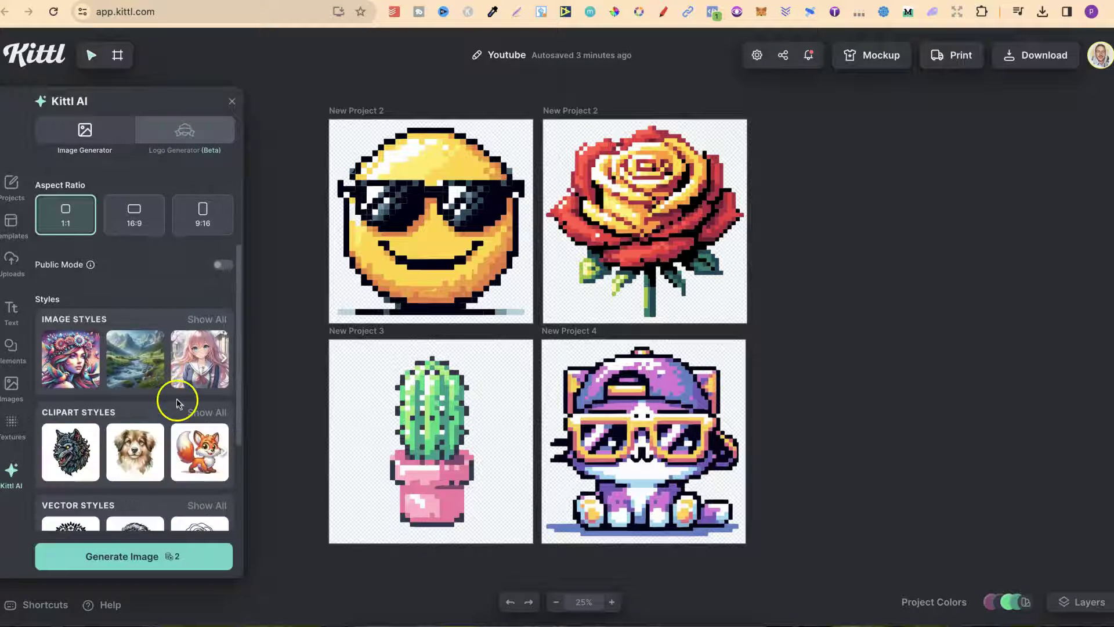
click(203, 321)
scroll(354, 418, down, 3)
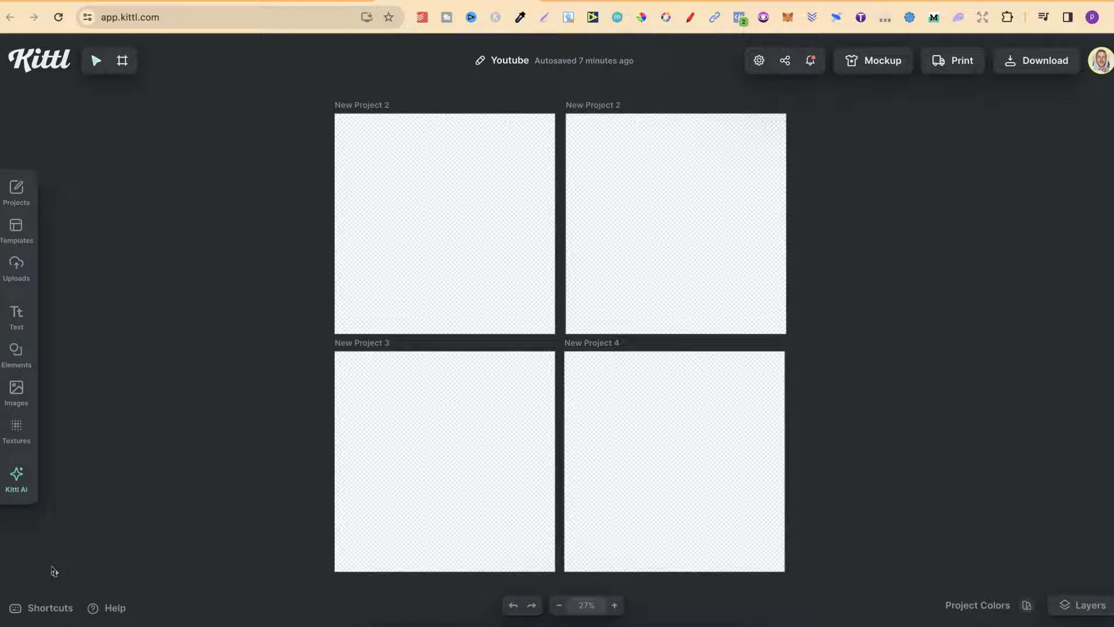
Open the AI image generator, show all styles and select Pixel Art from the clipart styles
click(17, 479)
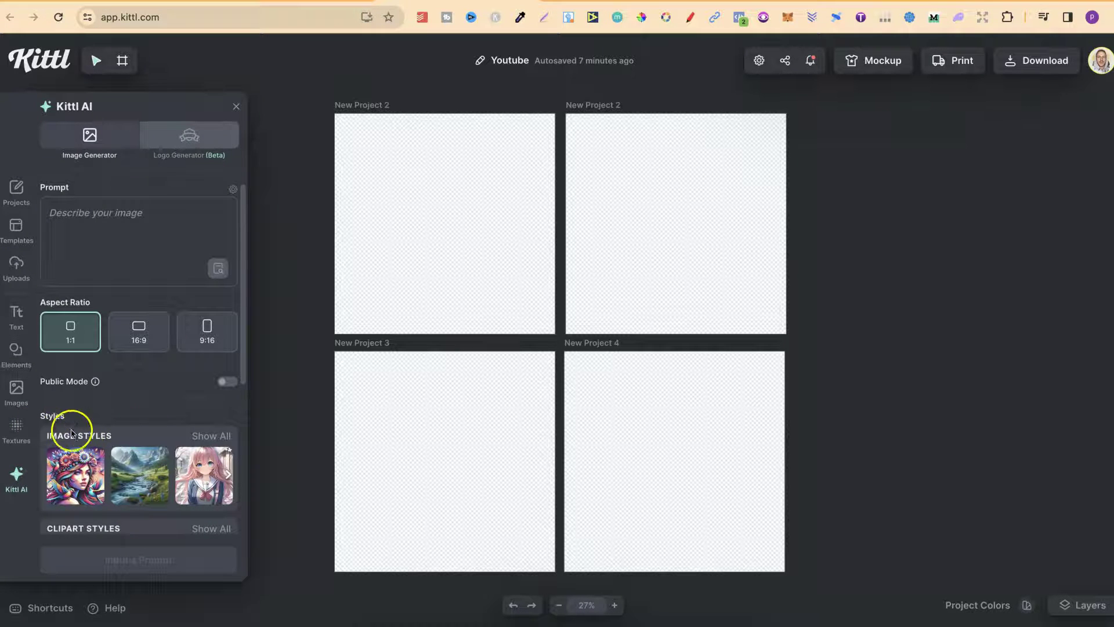
click(225, 436)
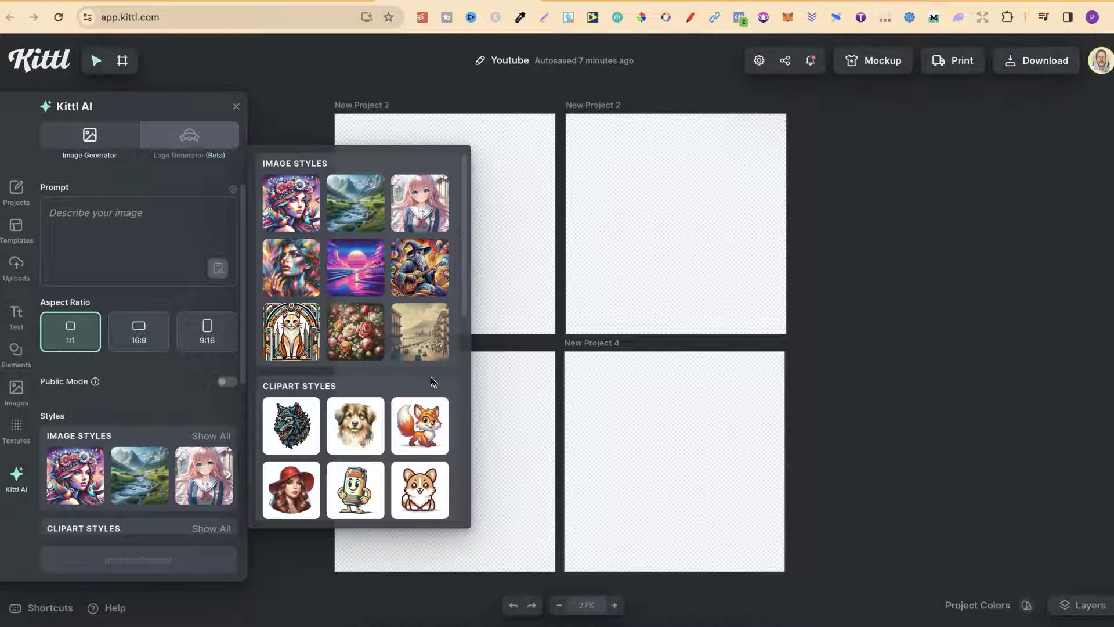
scroll(431, 382, down, 3)
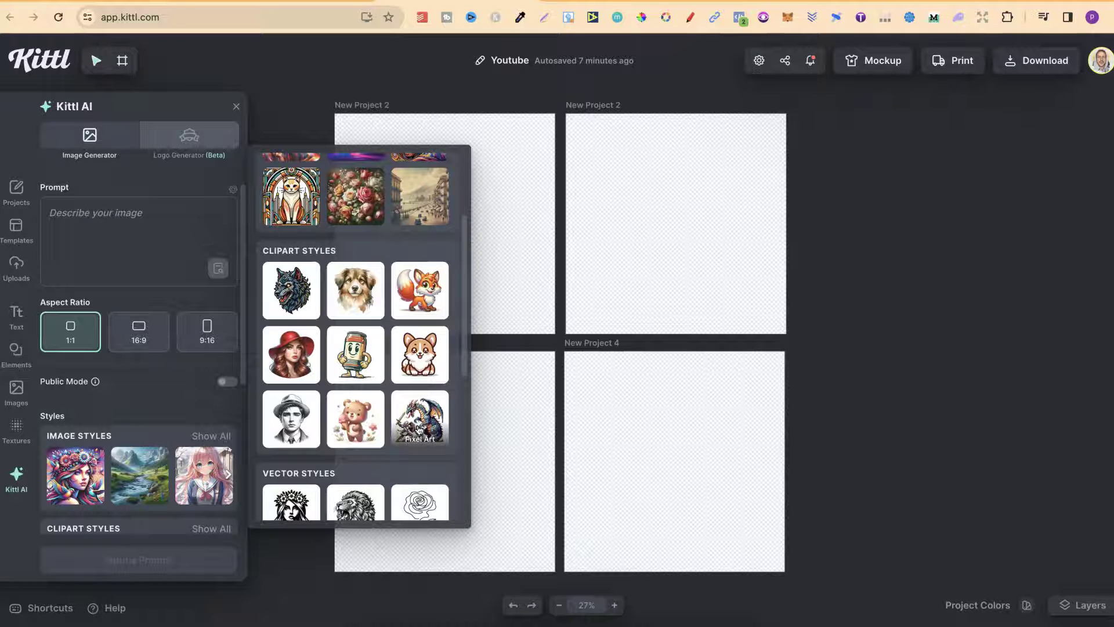
scroll(419, 430, down, 5)
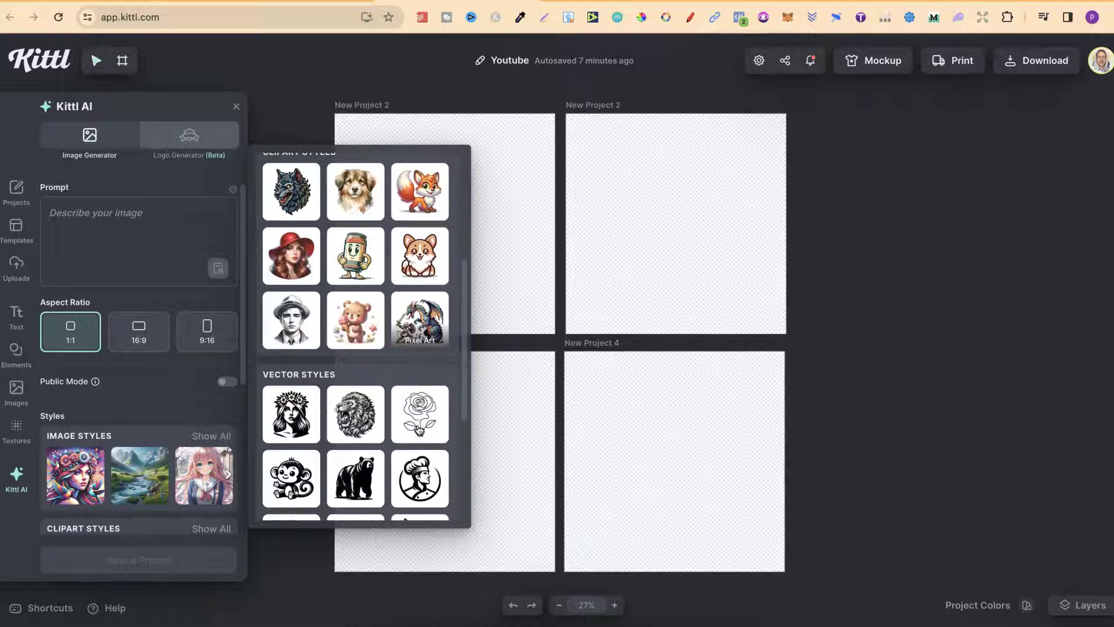
scroll(419, 430, down, 2)
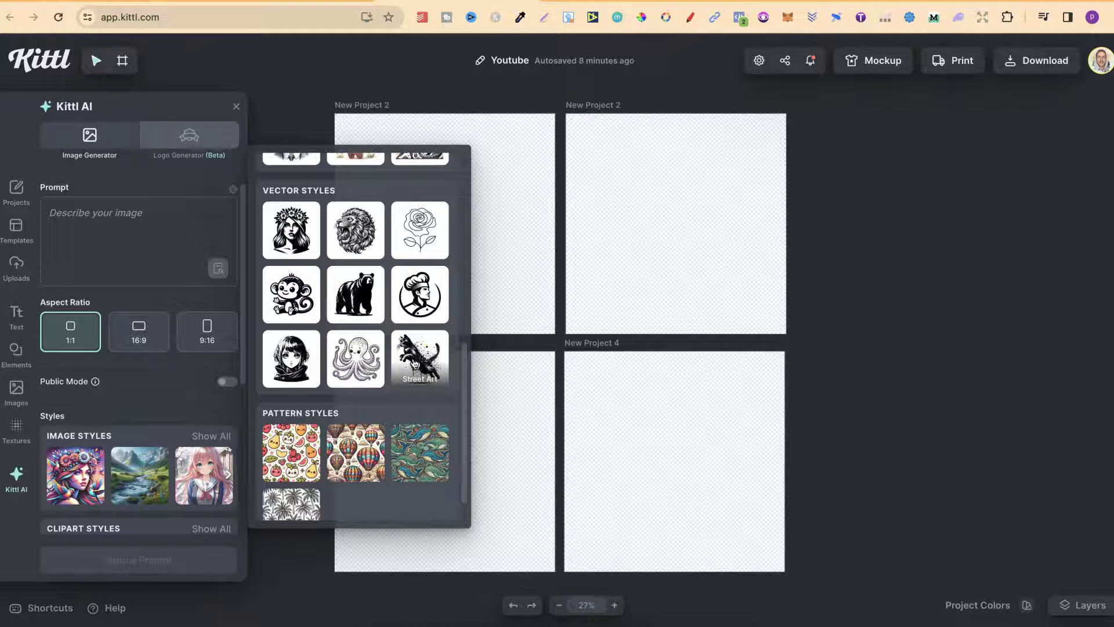
scroll(416, 349, up, 2)
click(420, 299)
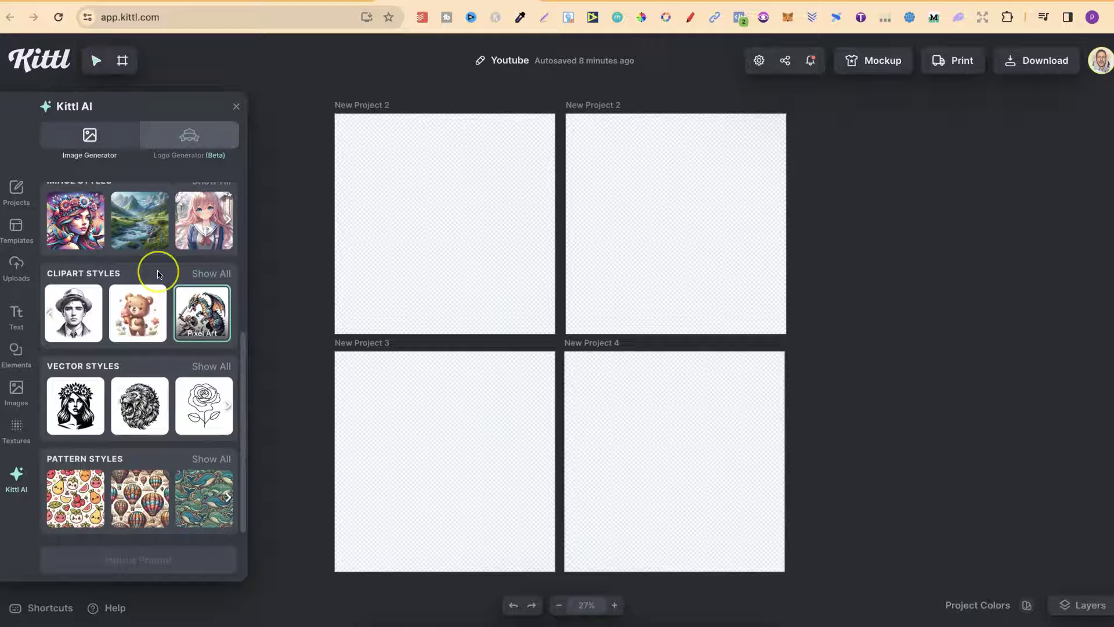
Generate an image from the prompt "yellow smiley face emoji wearing black sunglasses"
scroll(158, 274, up, 5)
click(109, 218)
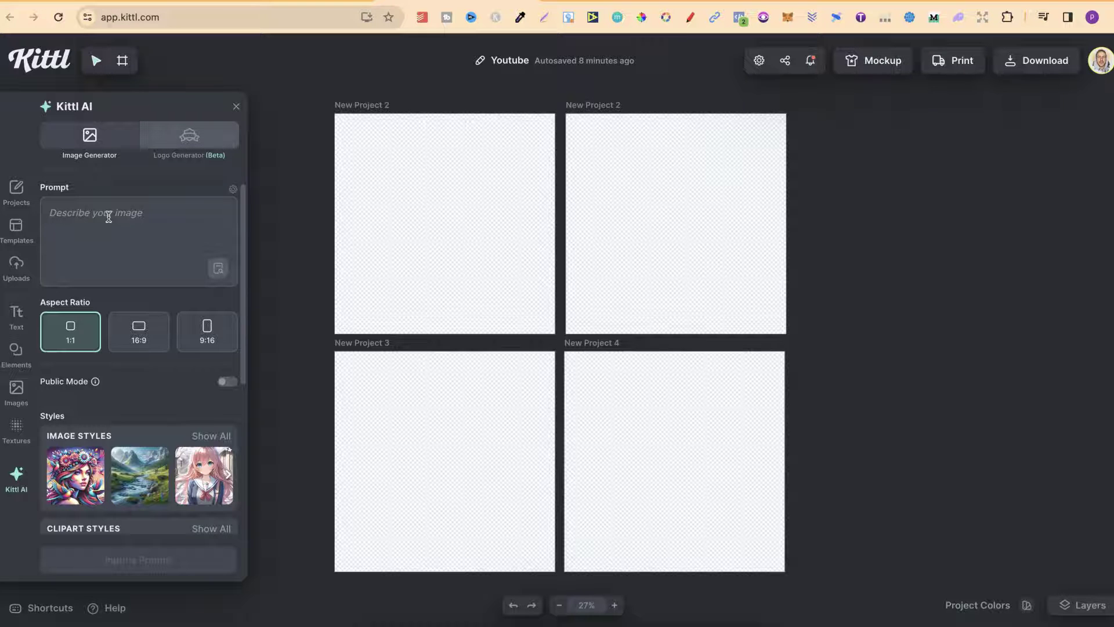
click(114, 214)
click(53, 578)
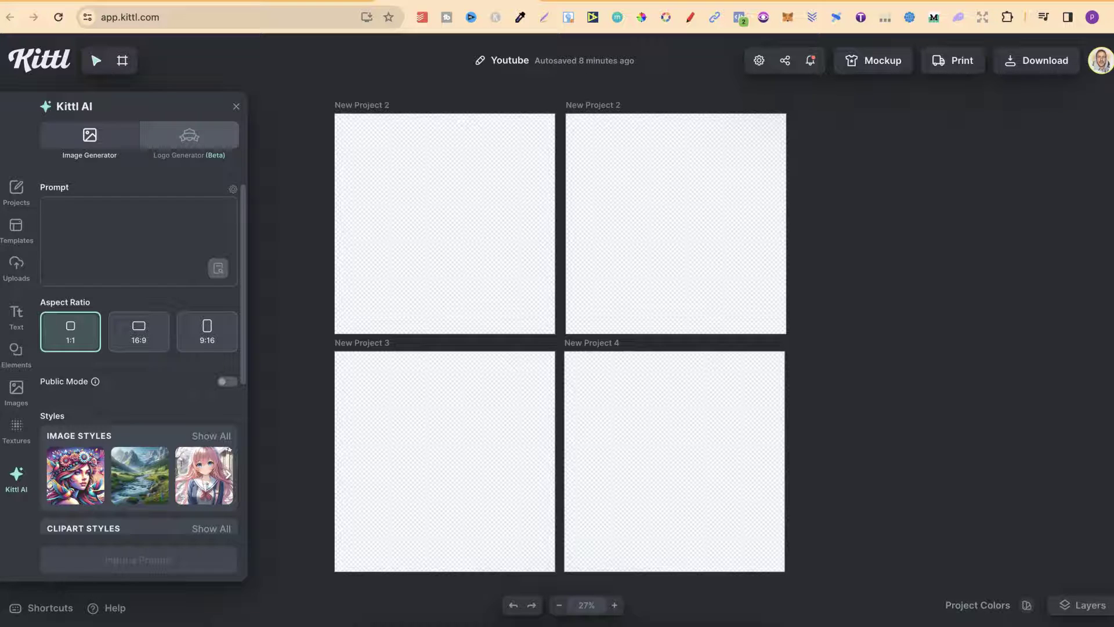
text(yellow smiley face emoji wearing black sunglasses)
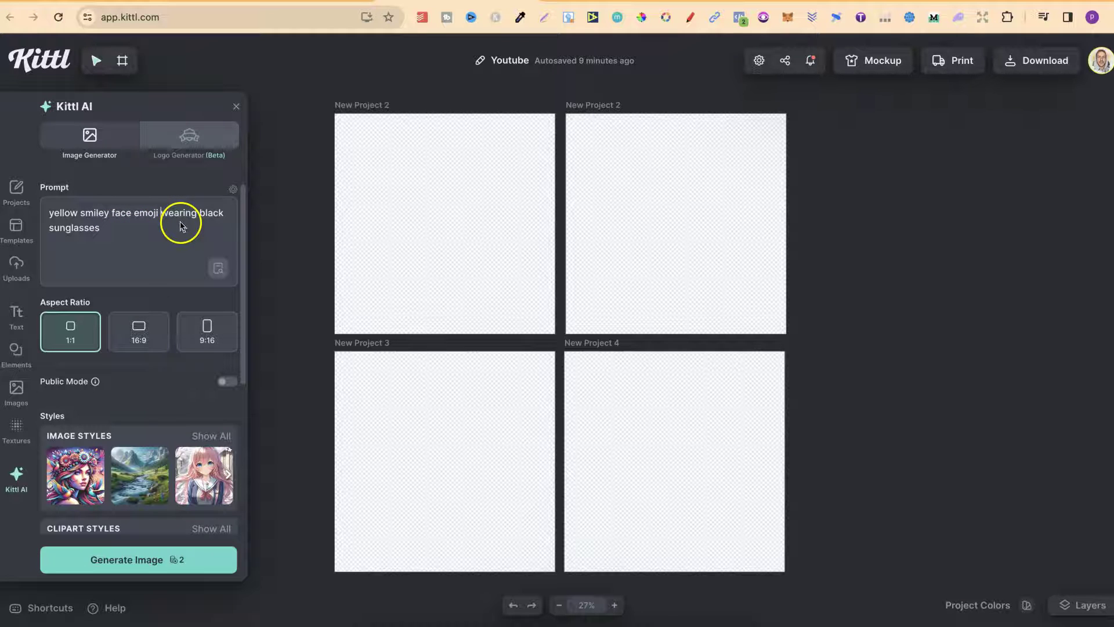
scroll(166, 378, down, 3)
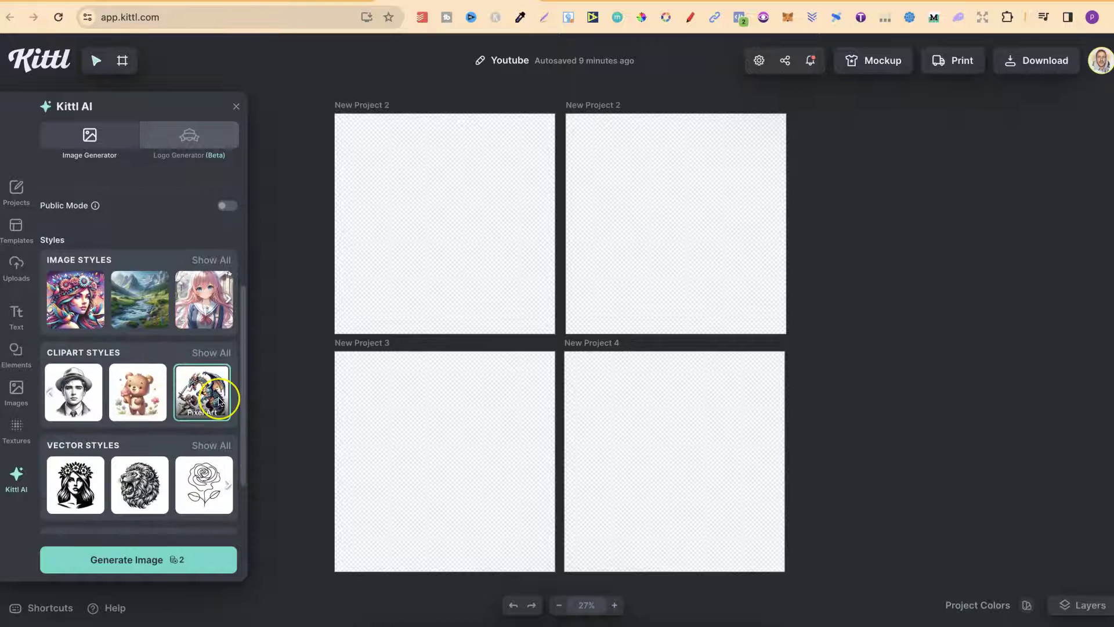
scroll(219, 400, up, 3)
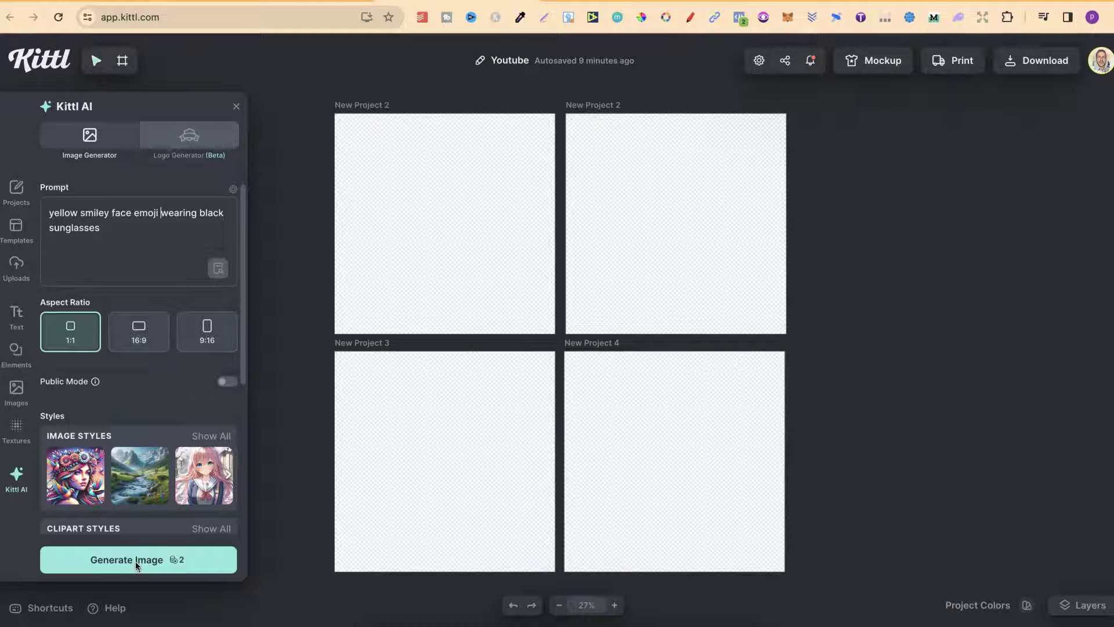
click(185, 561)
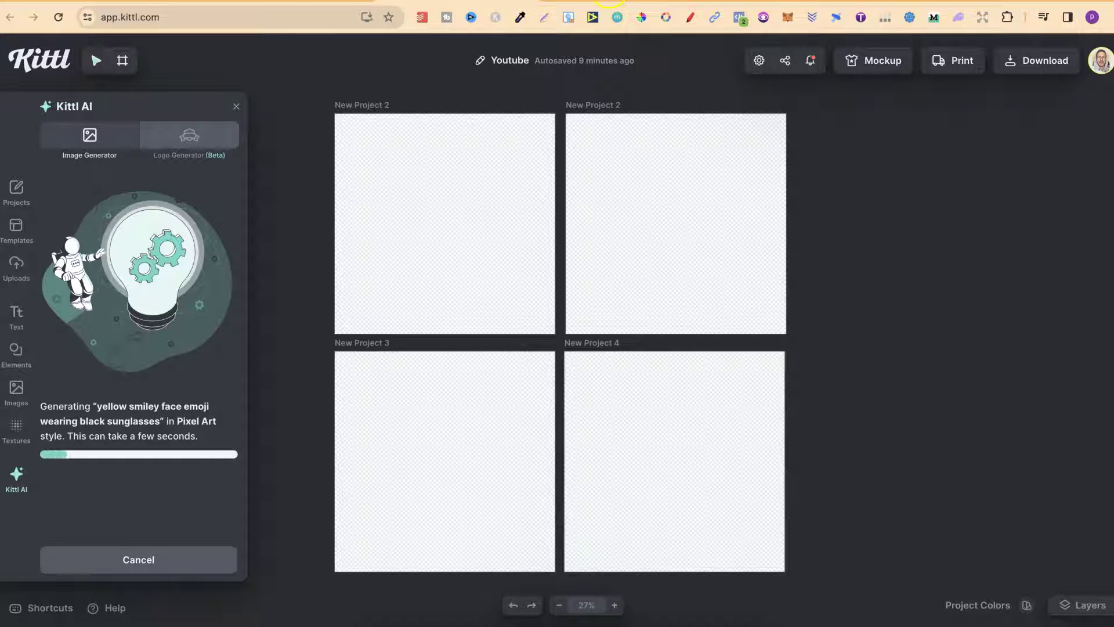
Review the AI credits and prices of the plans on the Kittl pricing page, and return to the design
click(579, 2)
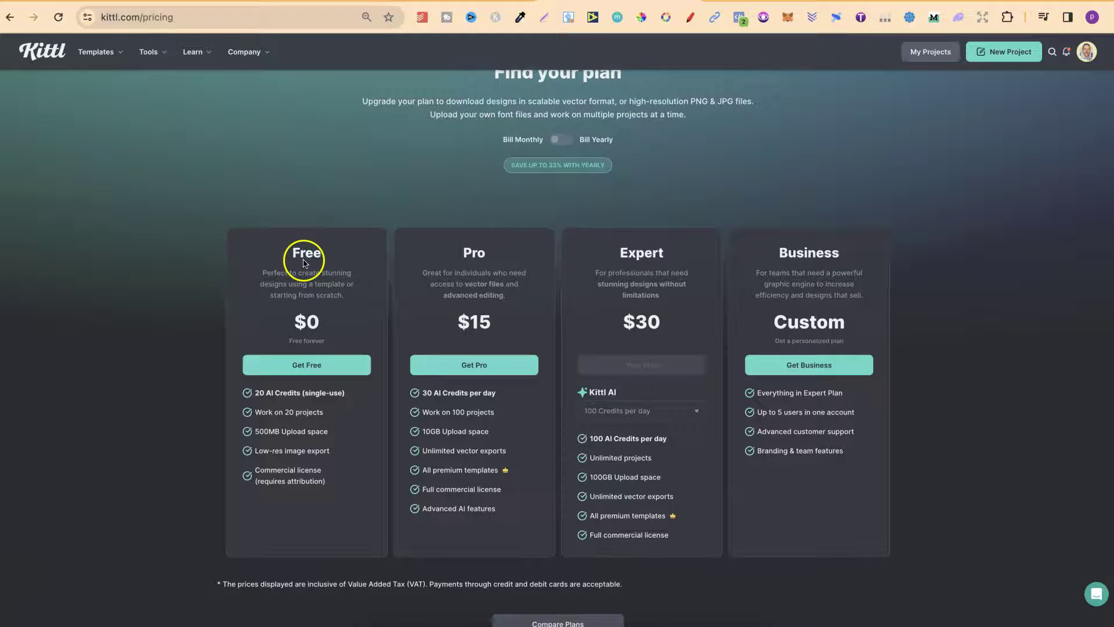
click(277, 395)
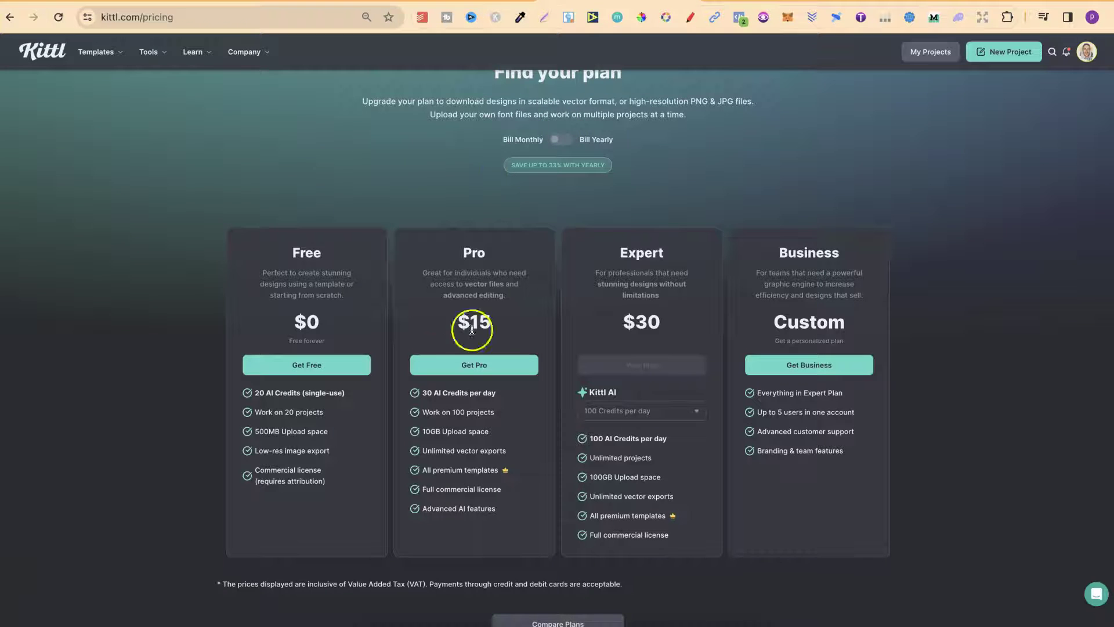
click(435, 2)
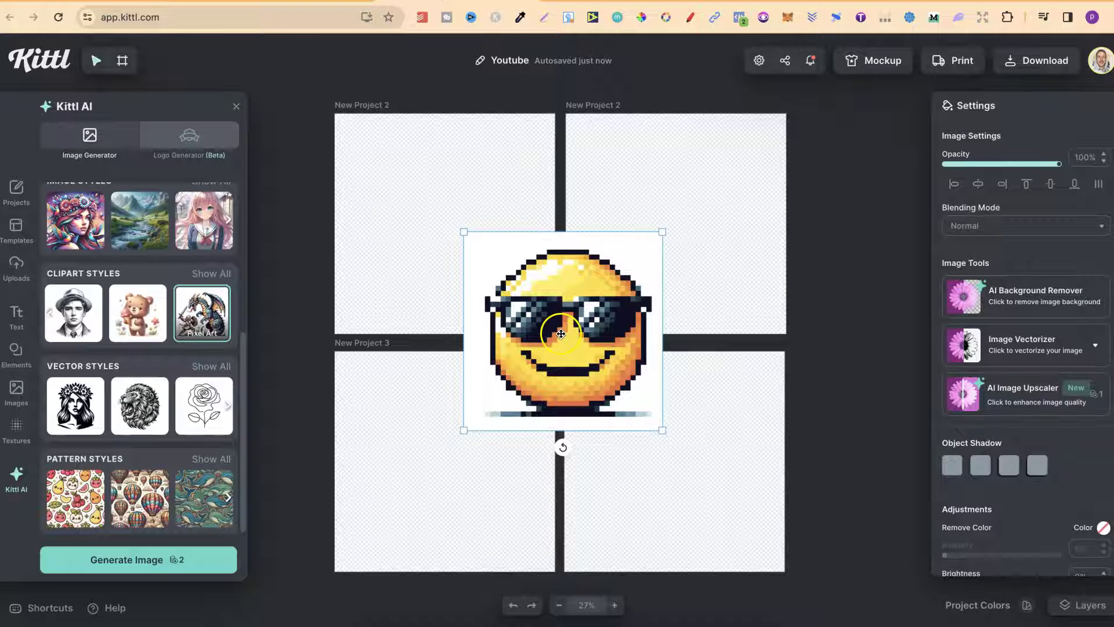
Move the generated emoji onto the upper-left artboard and remove its background with the AI Background Remover
drag(561, 334, 446, 227)
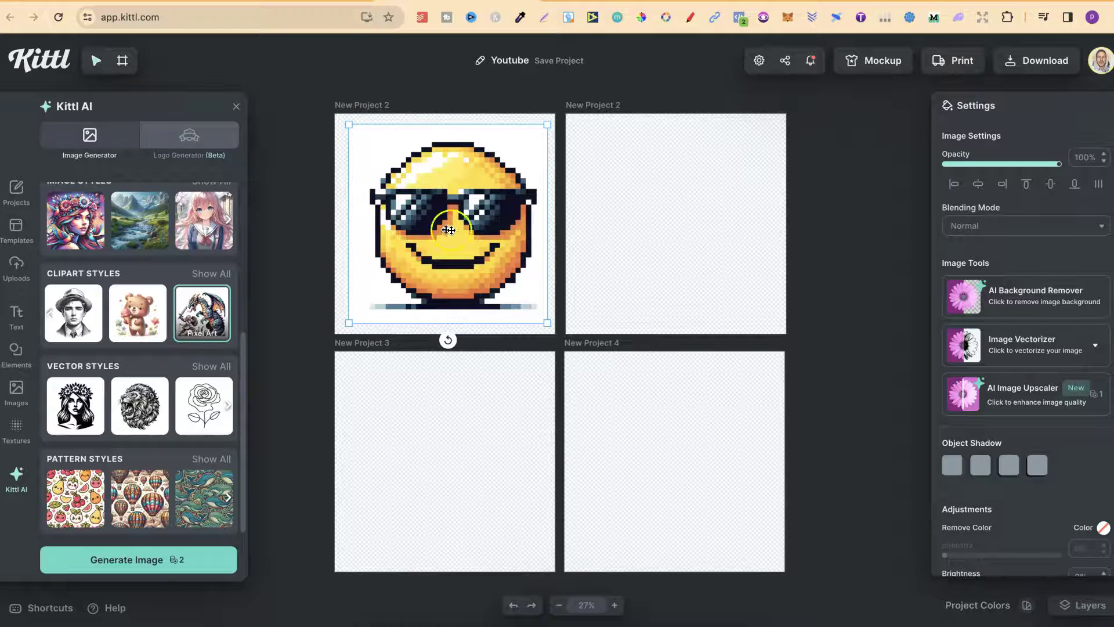
click(614, 606)
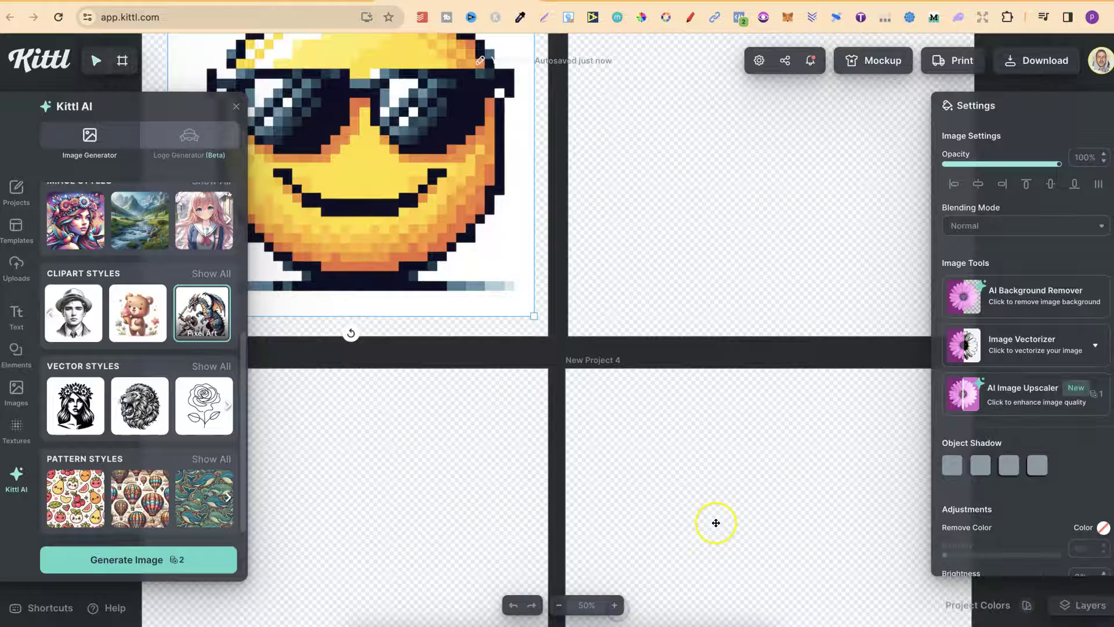
scroll(714, 522, up, 5)
scroll(714, 523, left, 4)
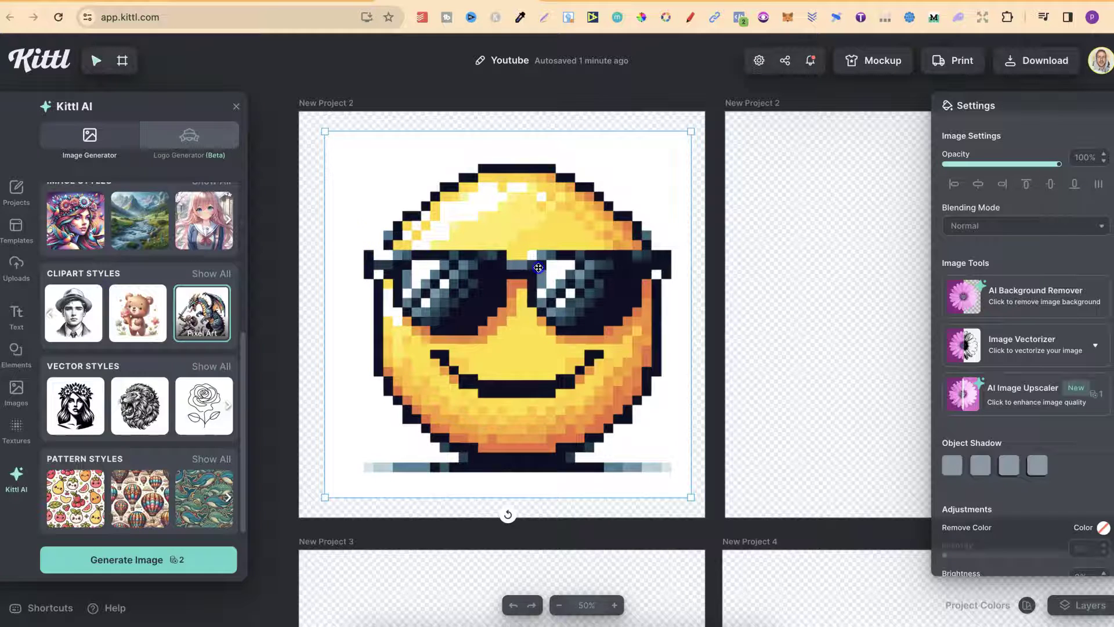
click(534, 284)
click(1056, 310)
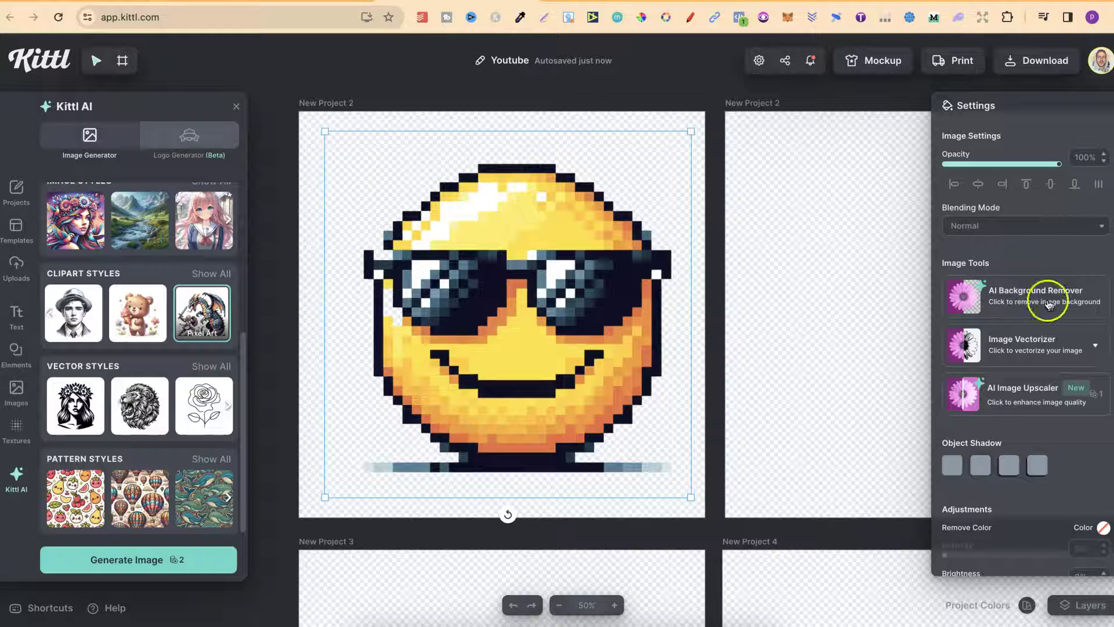
Center the emoji image horizontally and vertically on its artboard
click(978, 186)
click(1051, 184)
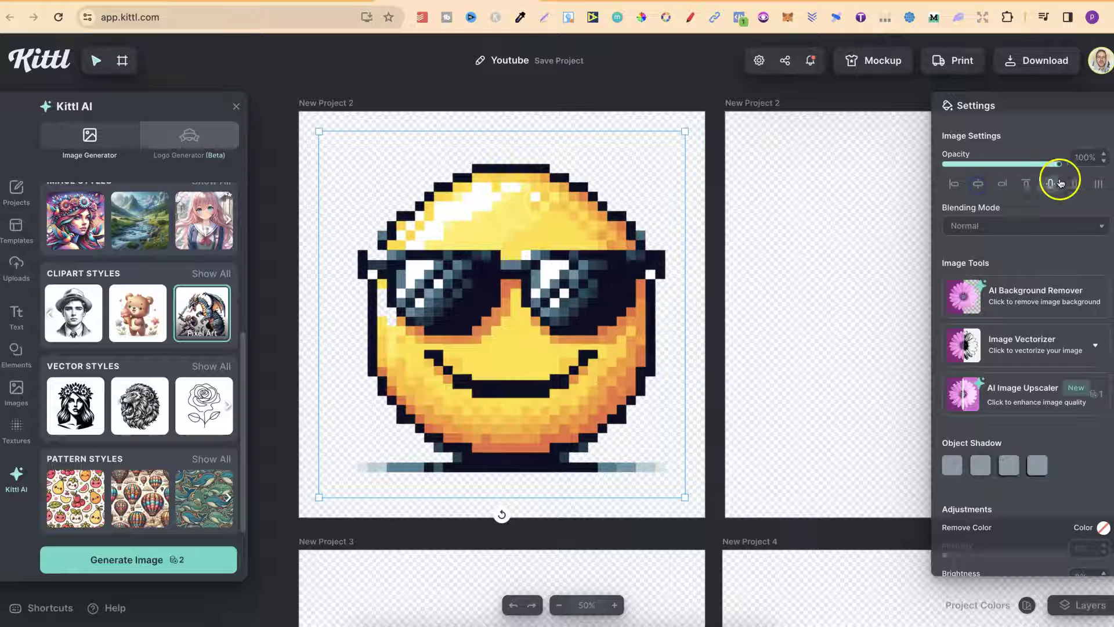
click(502, 353)
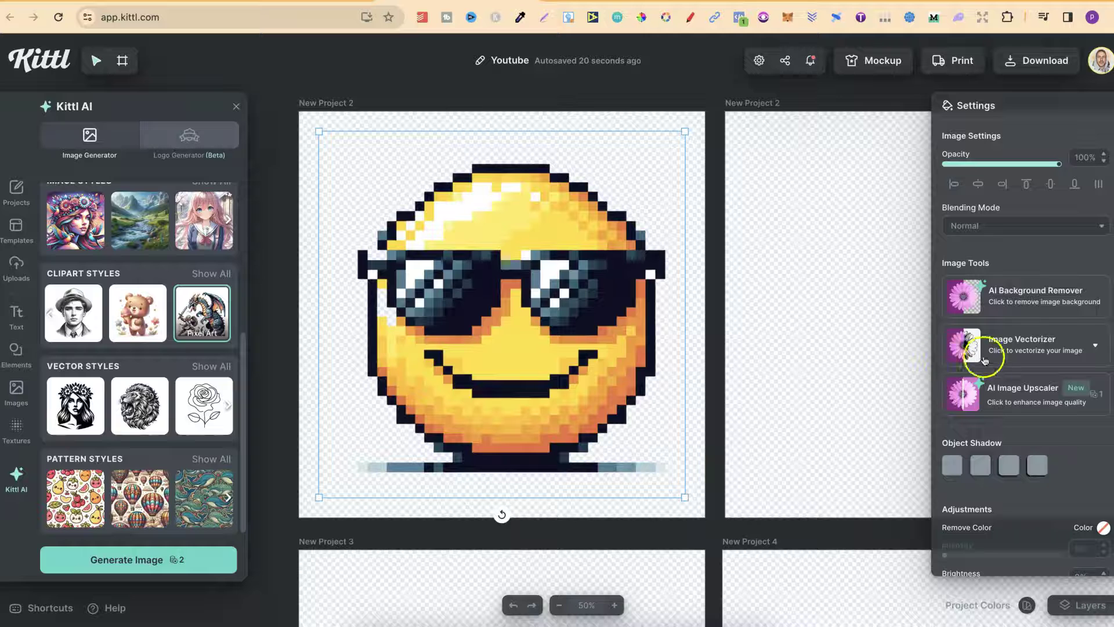
Vectorize the emoji image using 15 colors
click(1074, 345)
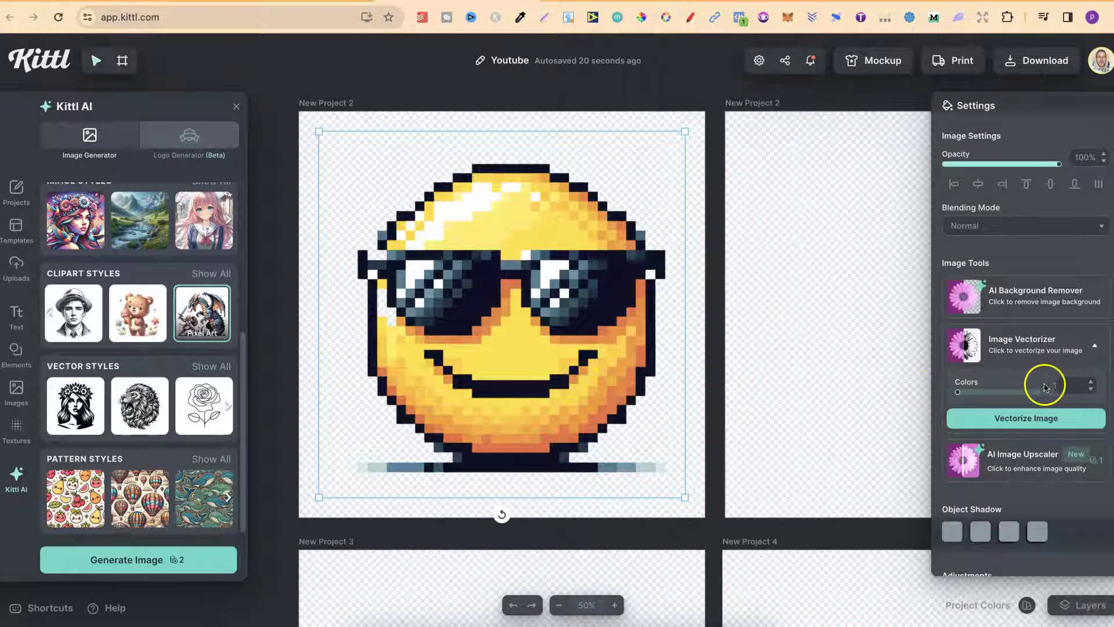
double_click(1065, 386)
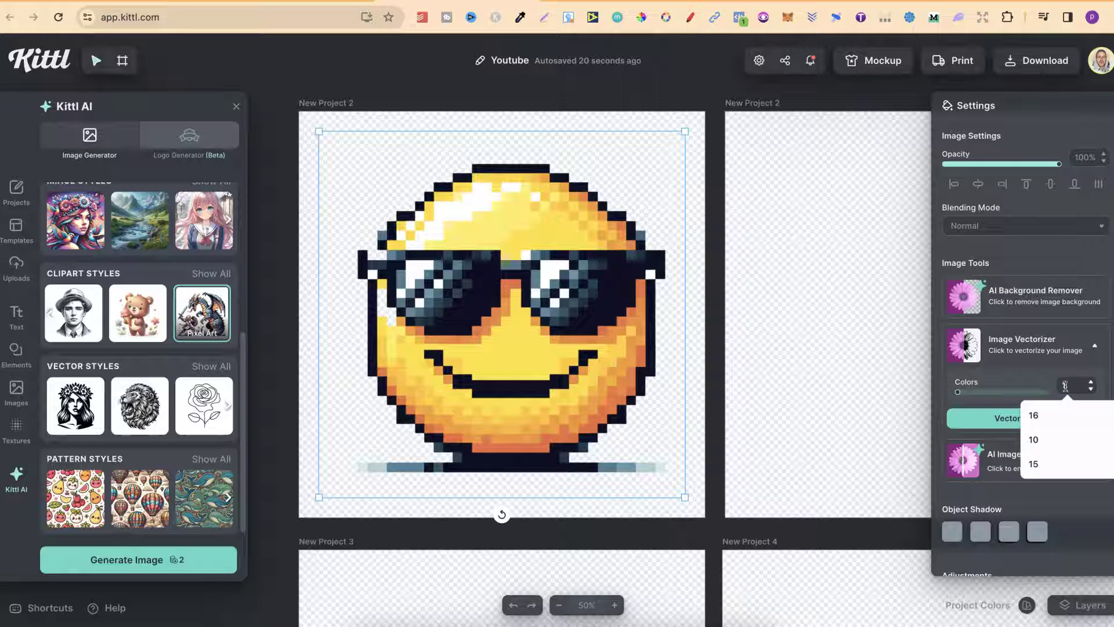
text(16)
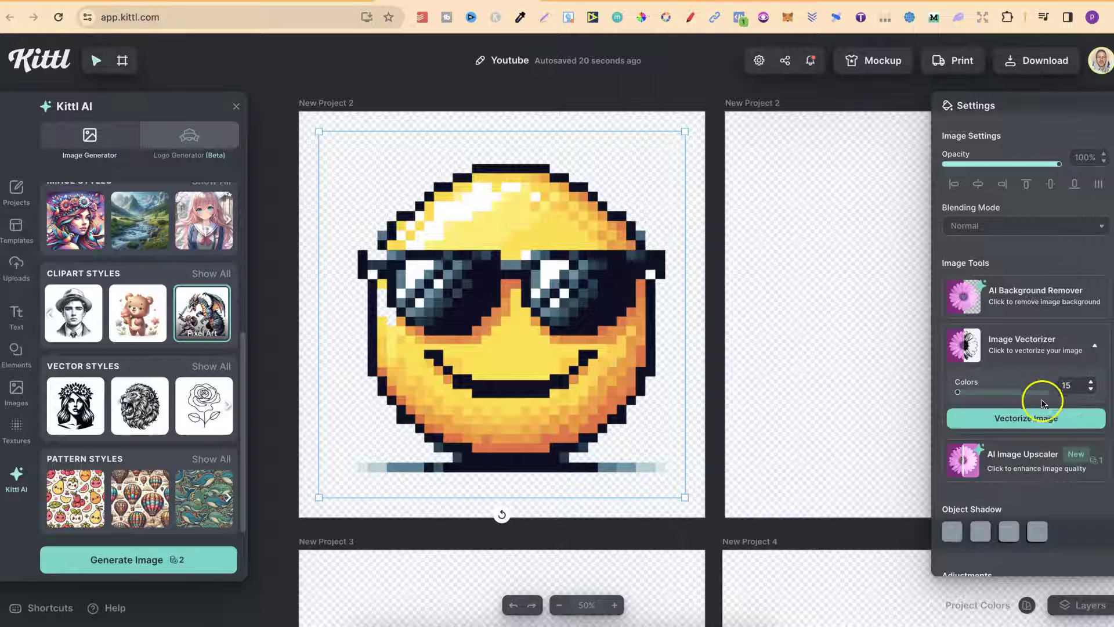
click(1031, 419)
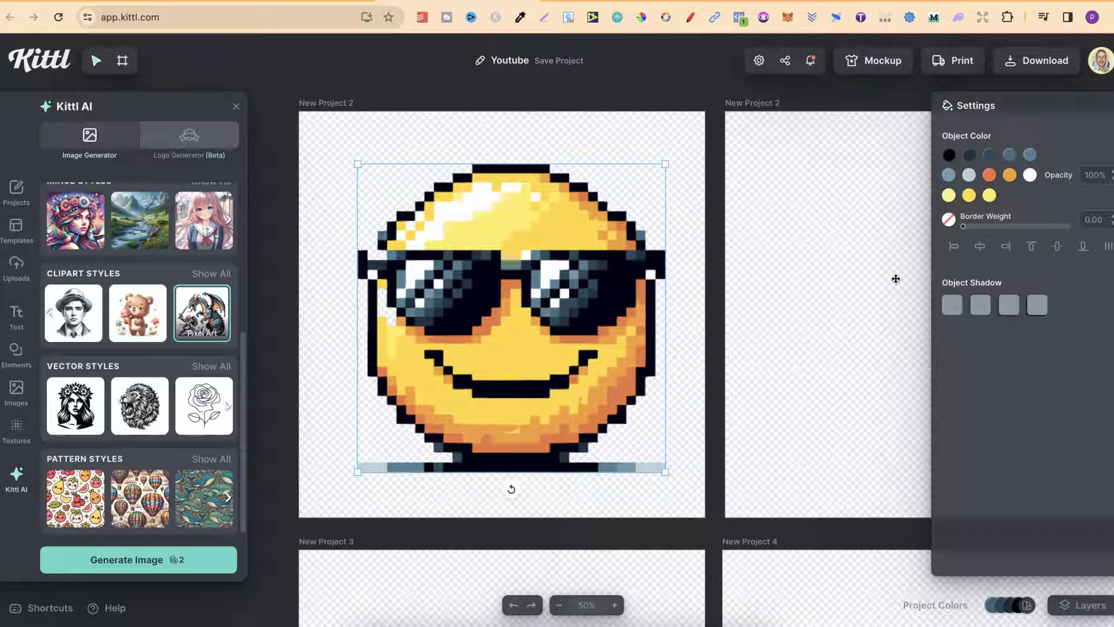
Enlarge the vectorized emoji to nearly fill its artboard and center it vertically
drag(357, 472, 322, 507)
drag(665, 164, 692, 133)
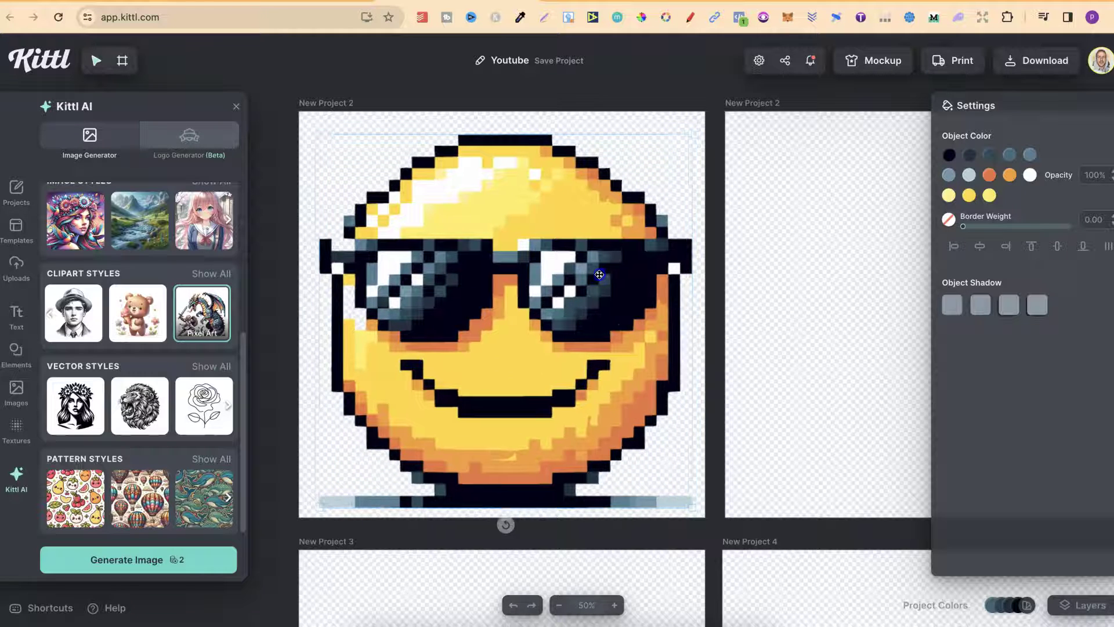
drag(599, 274, 596, 273)
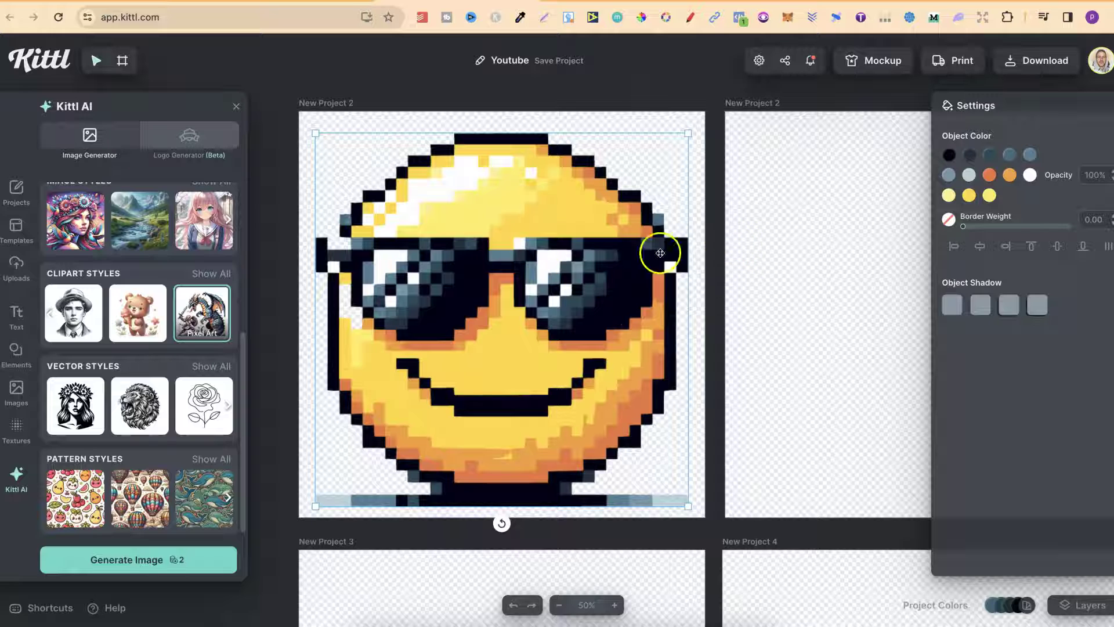
click(1057, 246)
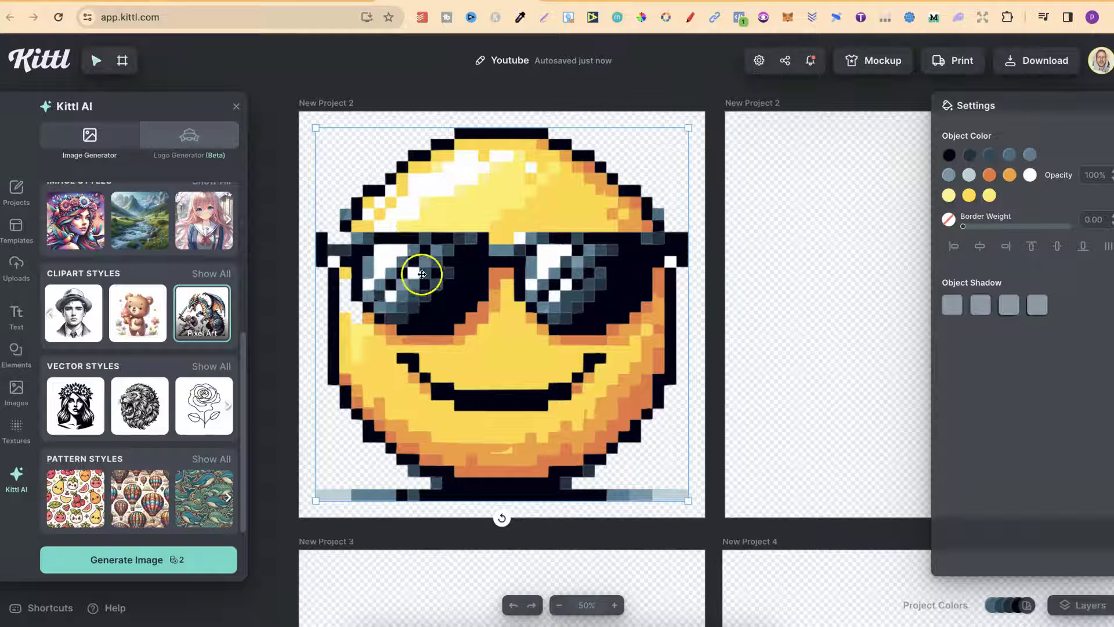
Recolor the vector emoji's dark navy 0f1f2e and its slate blue (RGB 88, 111, 134) with the near-black document color 000005
click(969, 155)
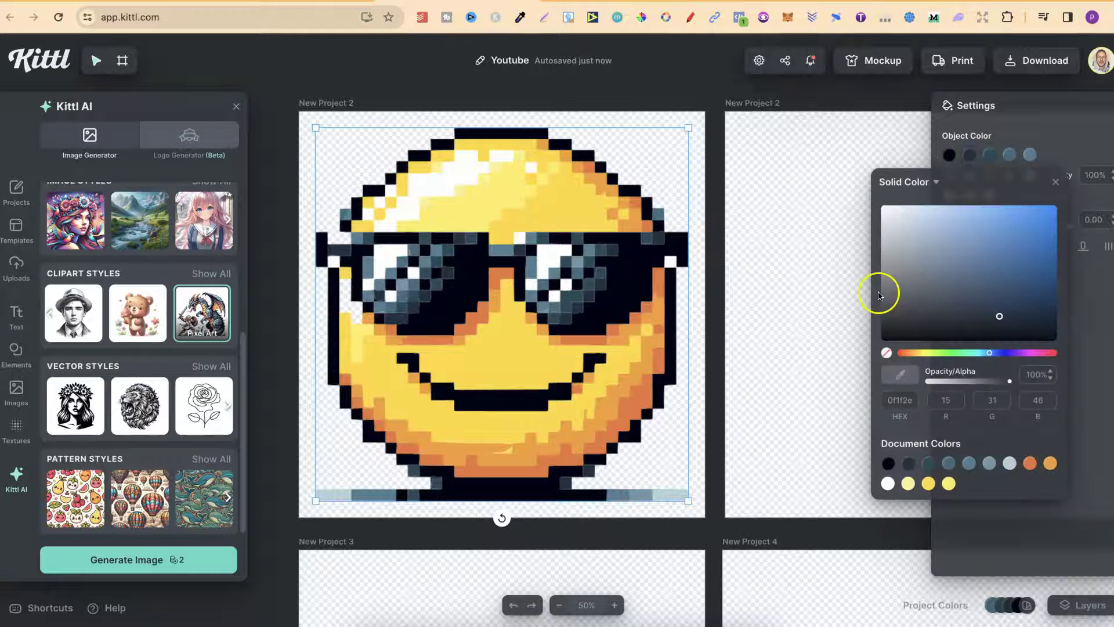
click(889, 463)
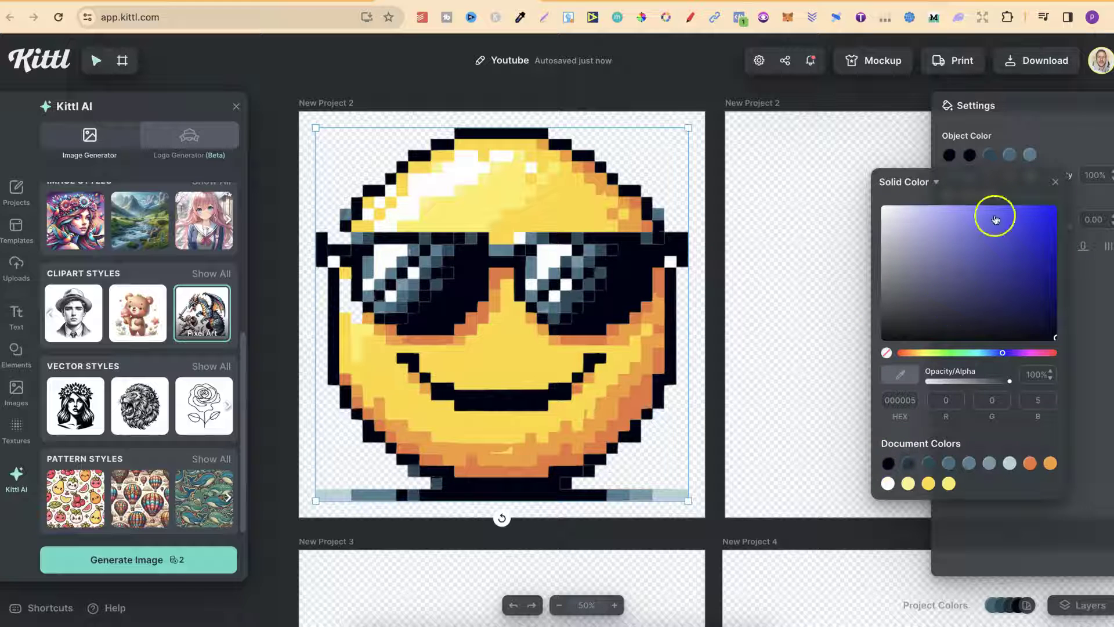
click(1030, 155)
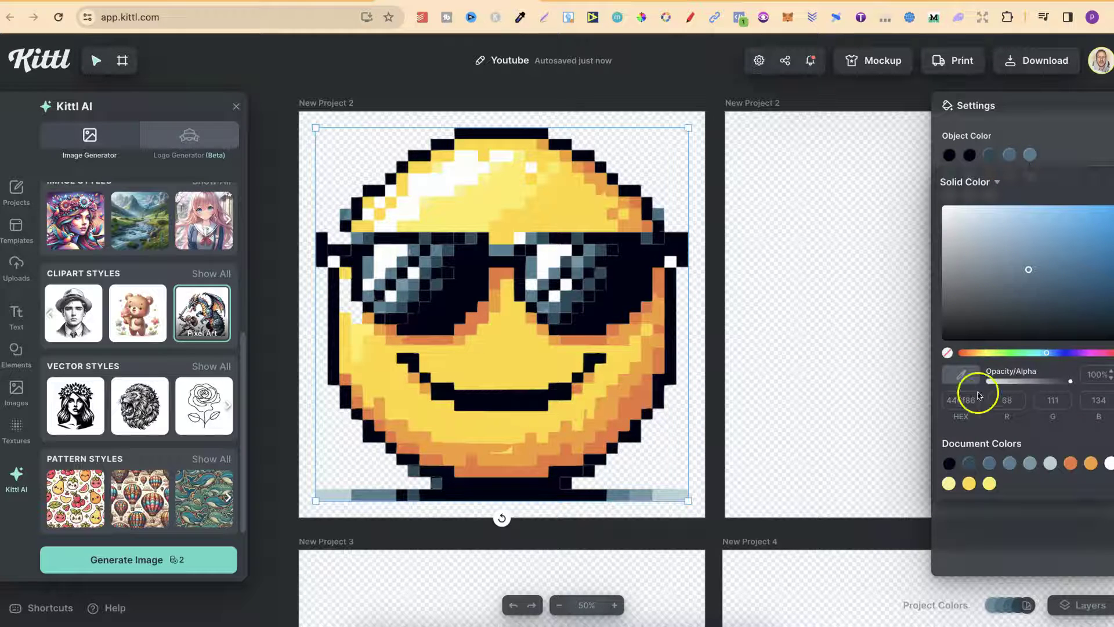
click(949, 463)
click(752, 433)
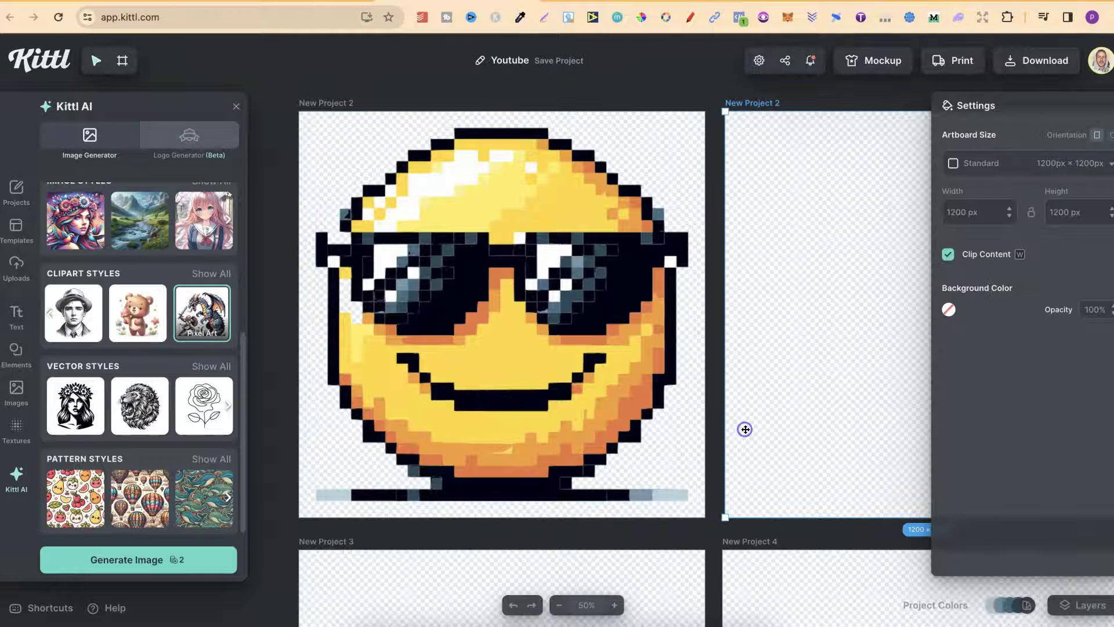
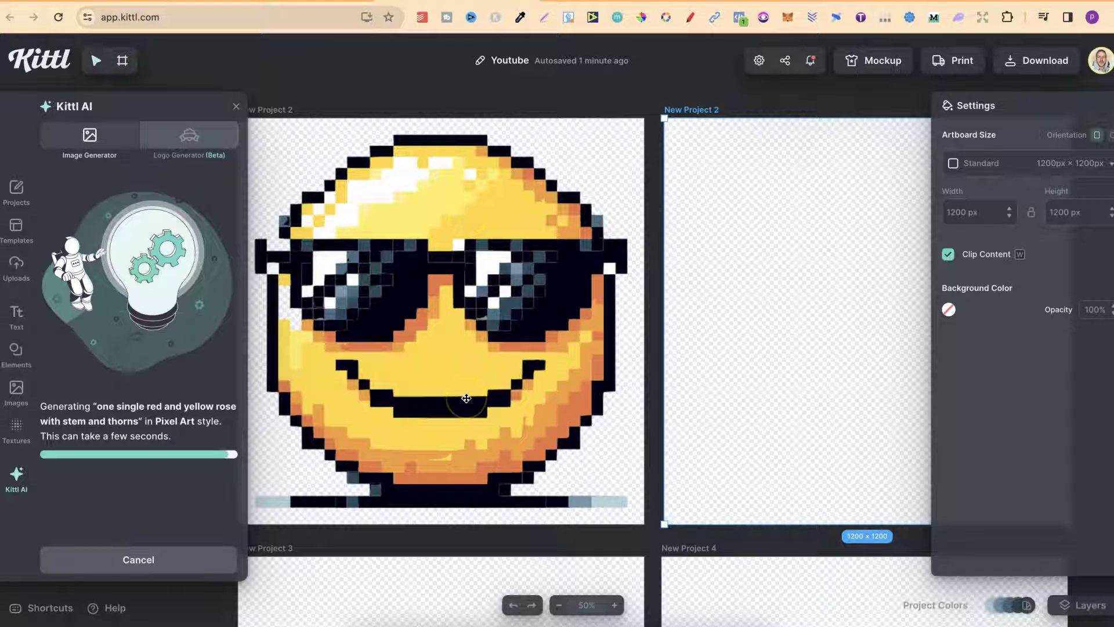
Enlarge the generated rose with stem and thorns to nearly fill the empty upper artboard
scroll(747, 366, right, 5)
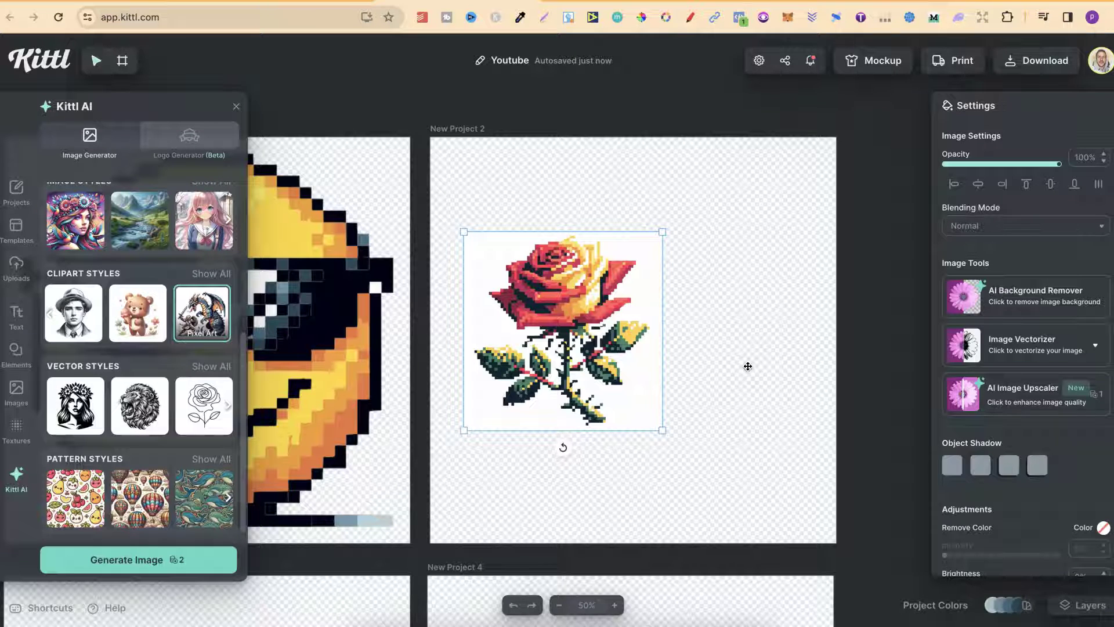
drag(661, 429, 759, 525)
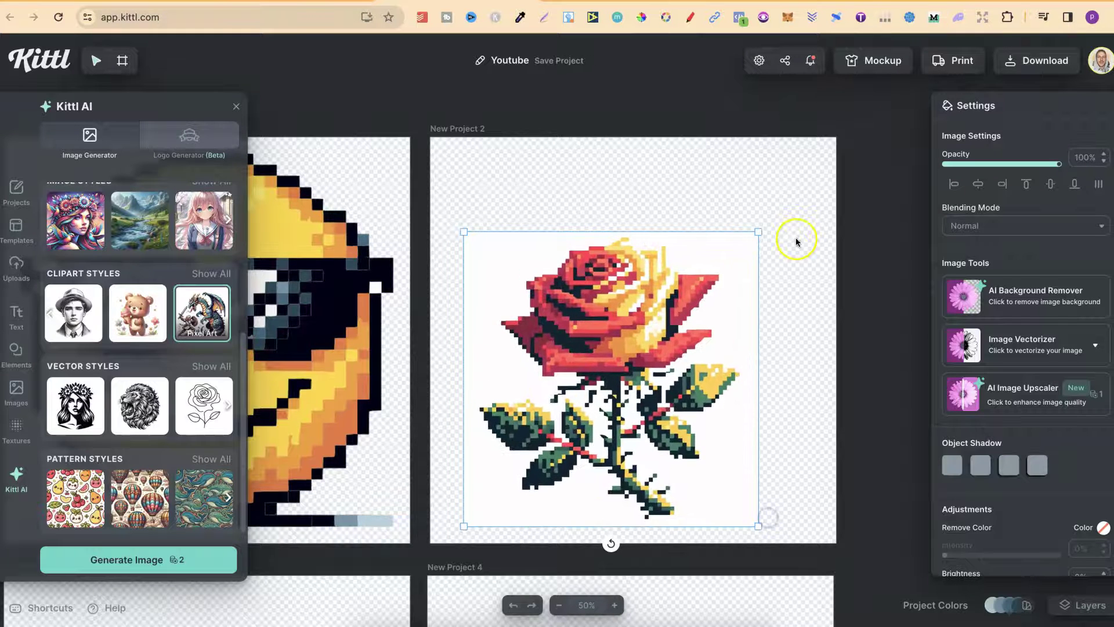
drag(759, 230, 815, 146)
drag(678, 280, 670, 280)
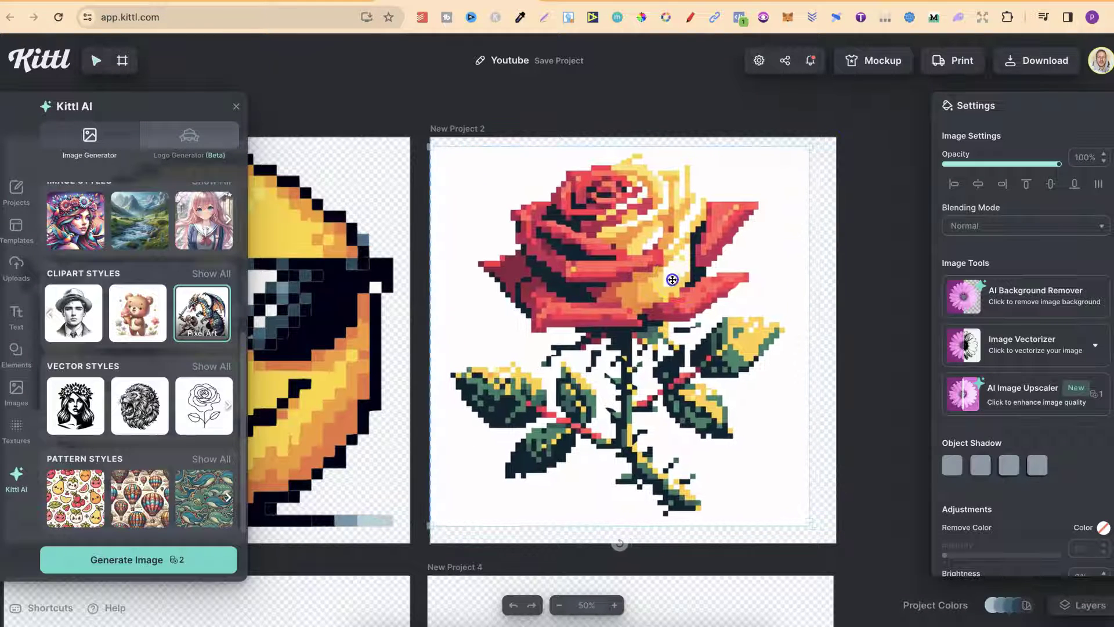
Remove the thorny rose image's background and try to center it horizontally and vertically on its artboard
click(1006, 302)
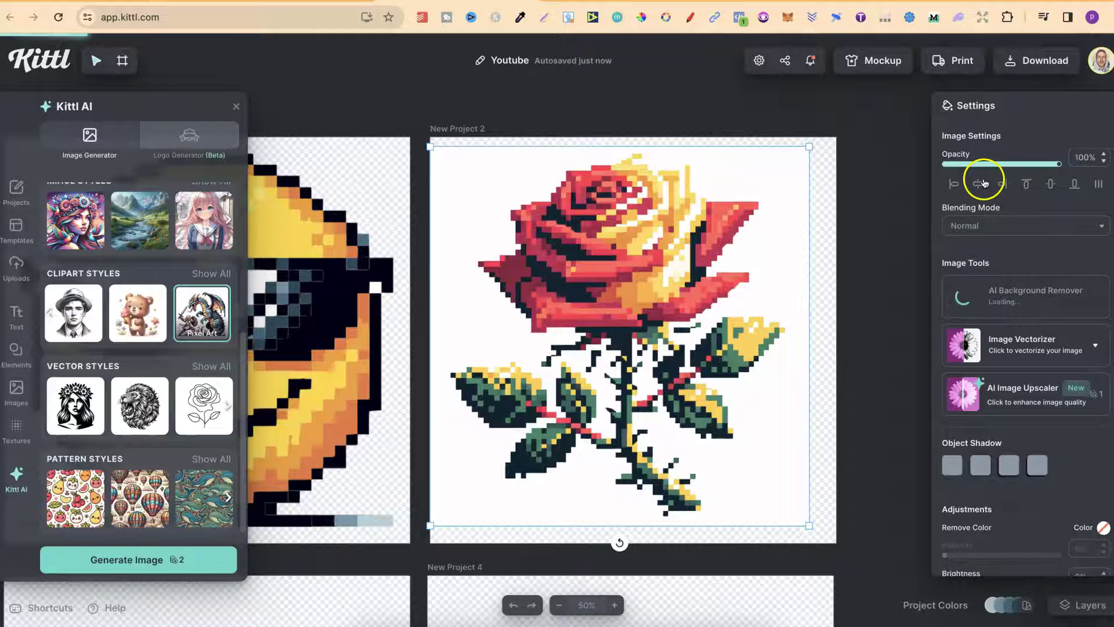
click(978, 184)
click(1052, 185)
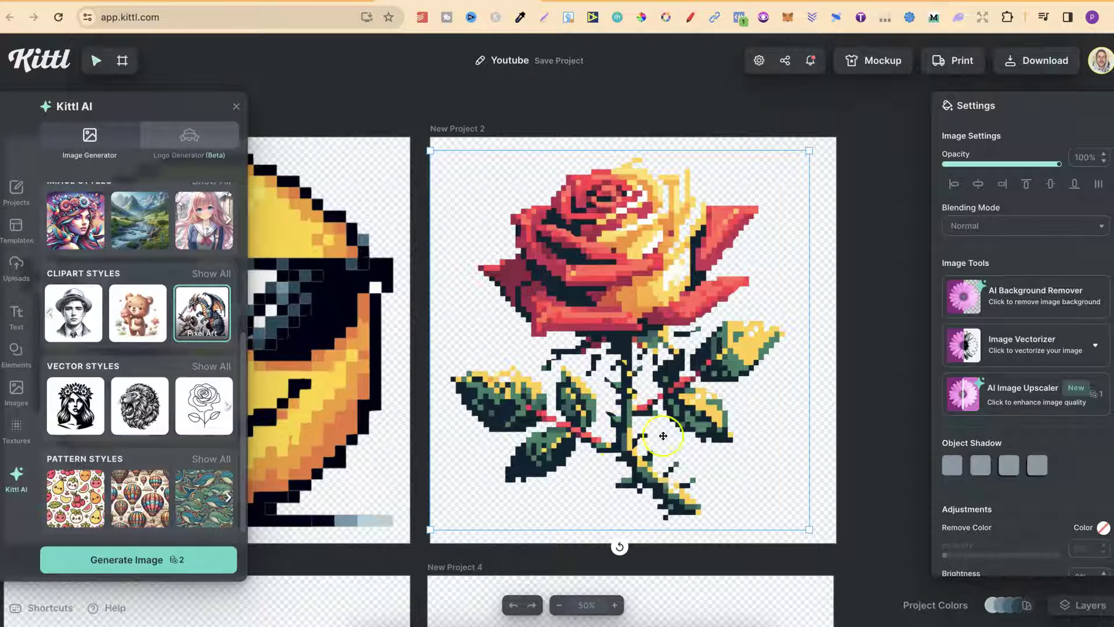
Delete the thorny rose and generate a Pixel Art image from the prompt "one single red and yellow rose flower"
key(Delete)
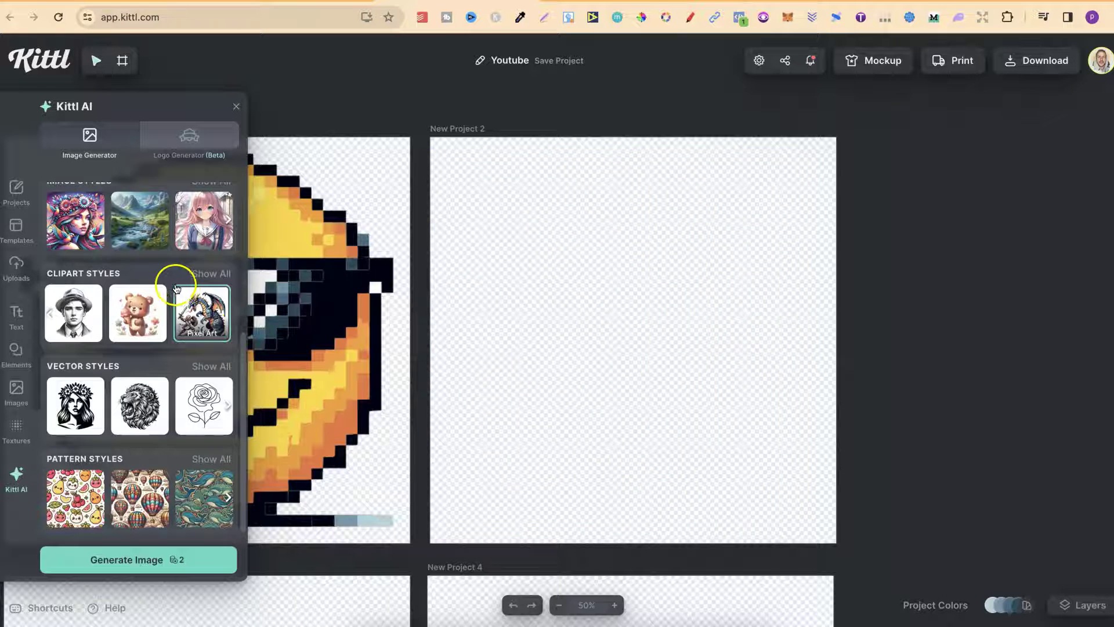
click(174, 284)
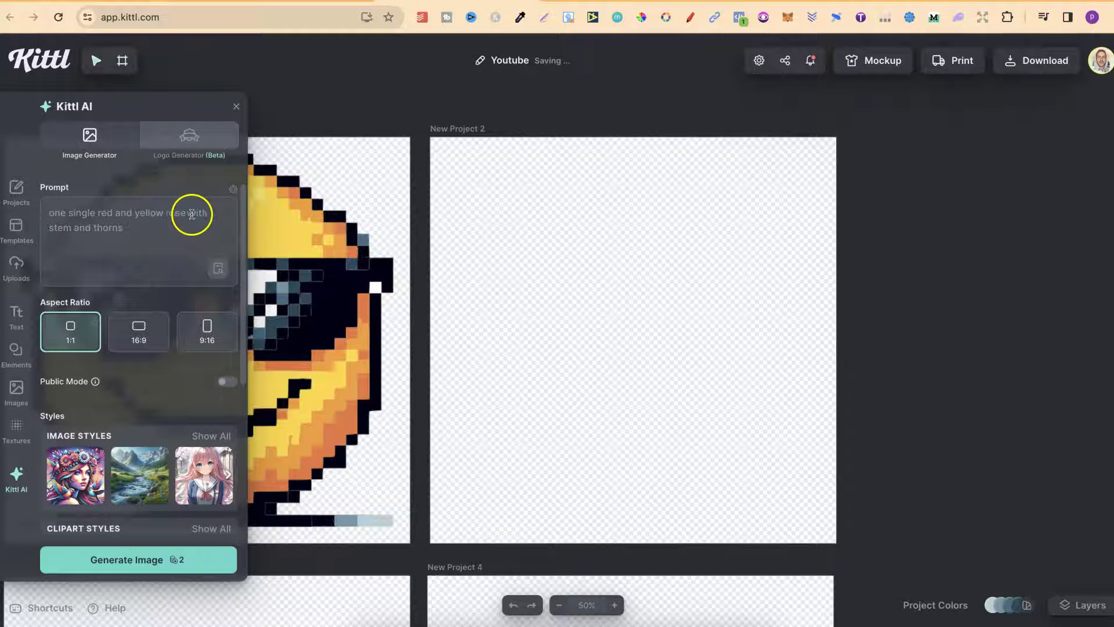
drag(190, 216, 191, 224)
key(BackSpace)
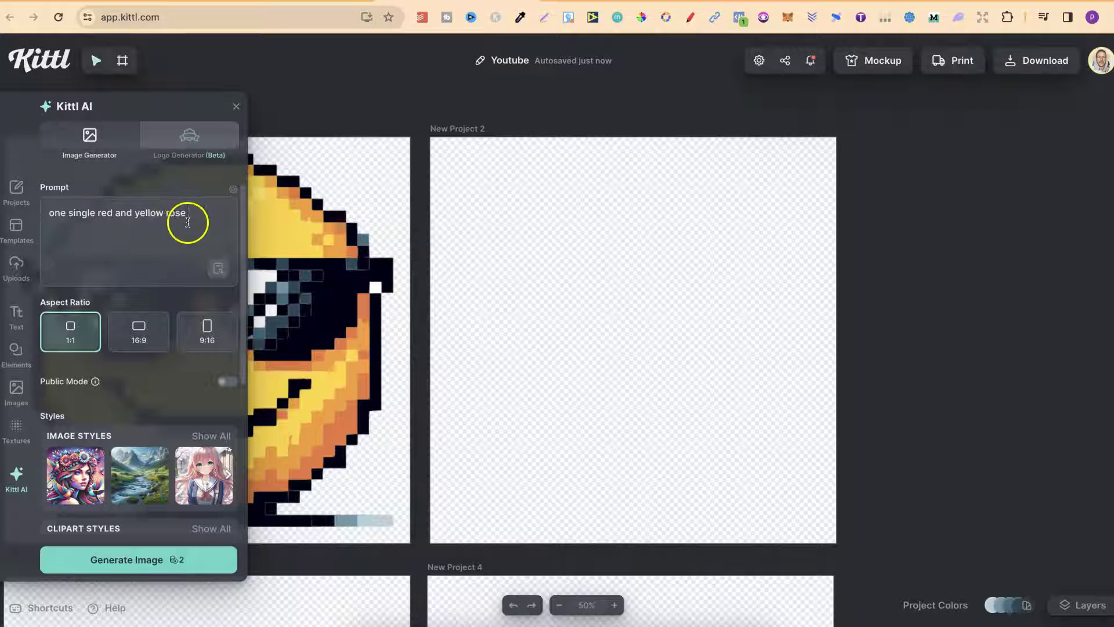
text(flower)
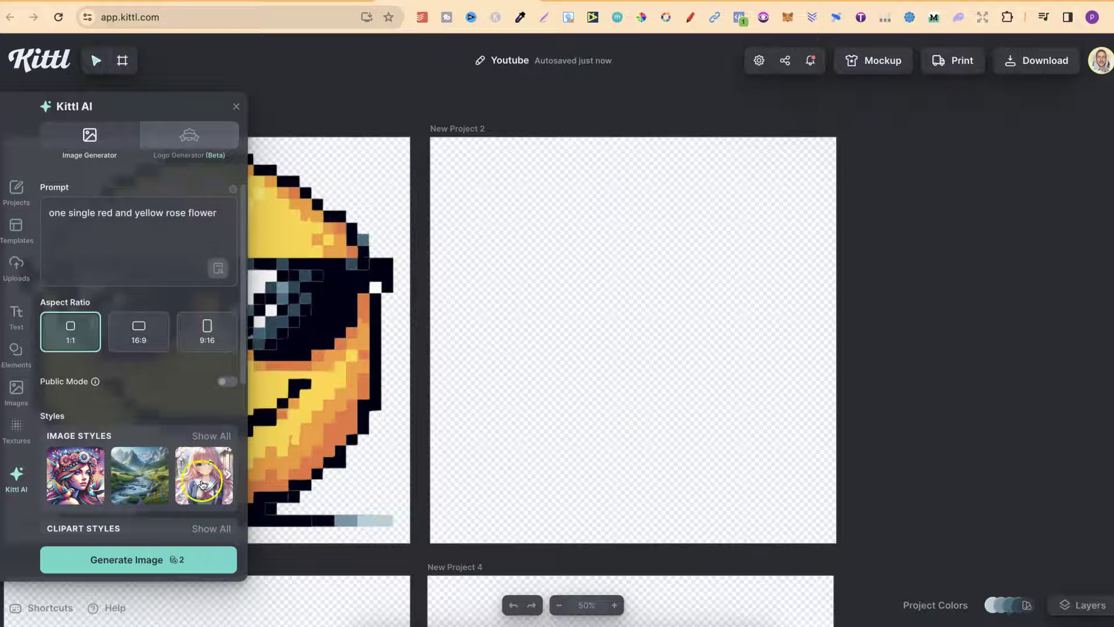
click(166, 560)
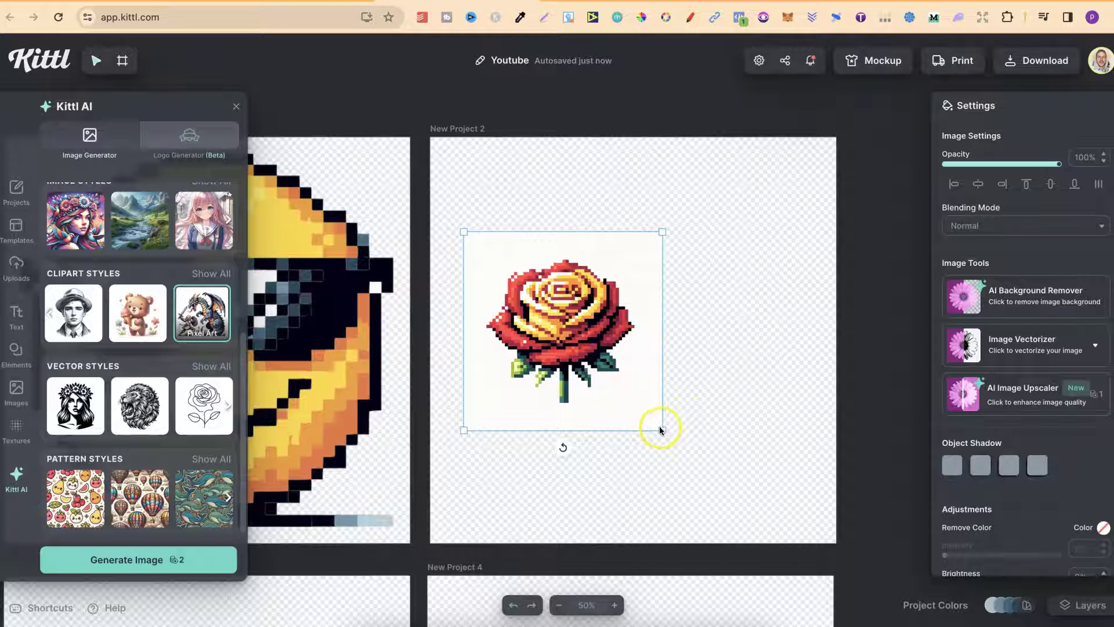
Enlarge the new rose image slightly beyond its artboard's size and center it horizontally and vertically
drag(663, 431, 759, 526)
drag(759, 230, 885, 104)
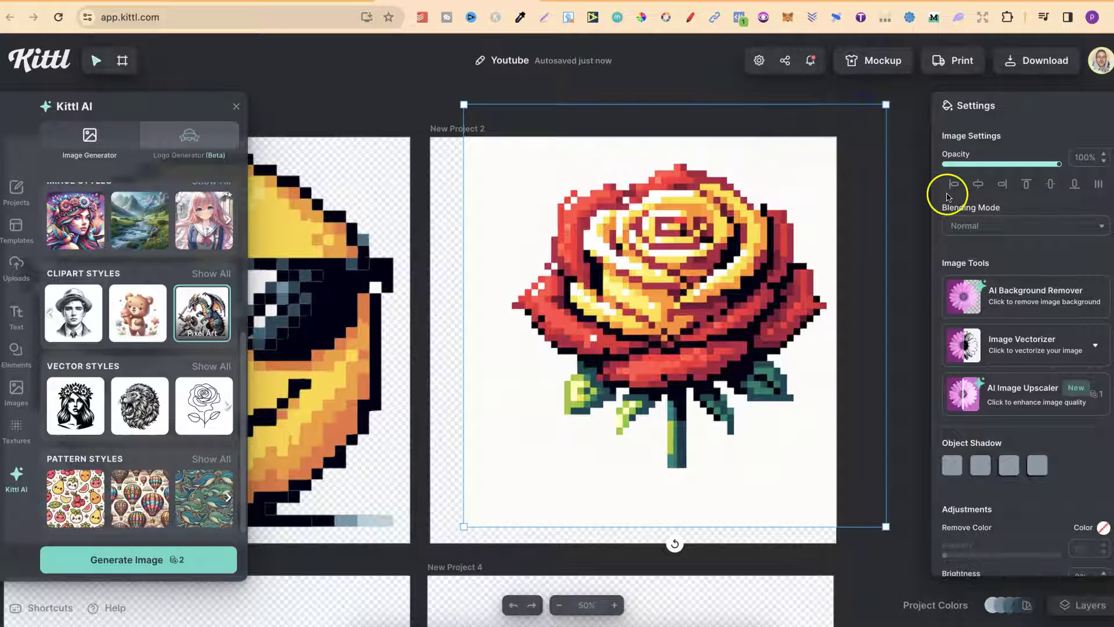
click(978, 184)
click(1051, 186)
Remove the rose image's background and vectorize it using 16 colors
click(1026, 295)
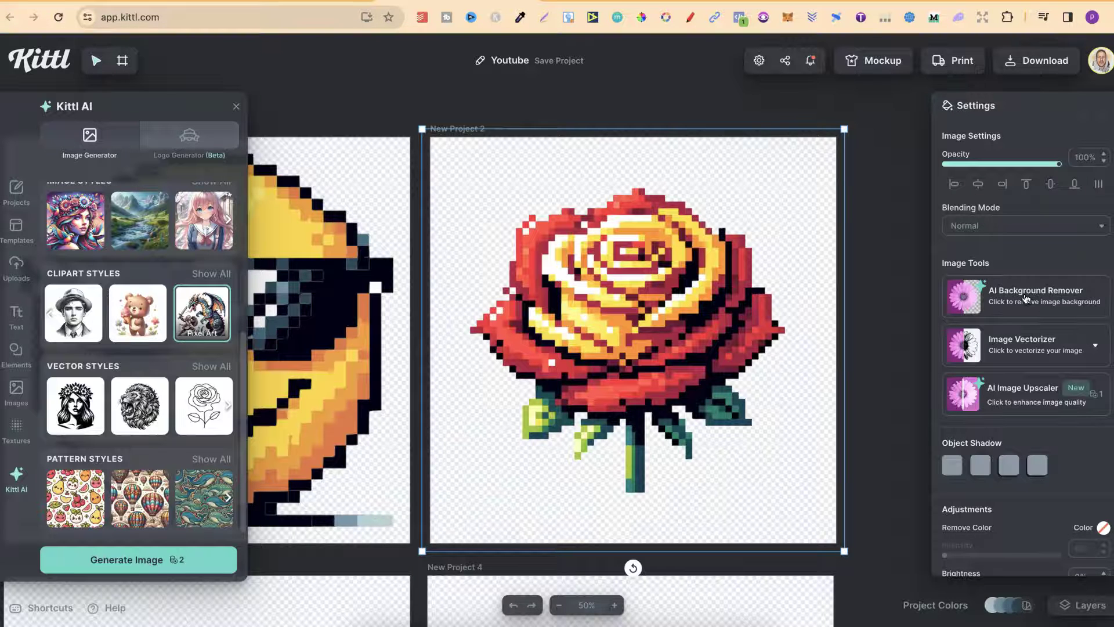
click(1049, 351)
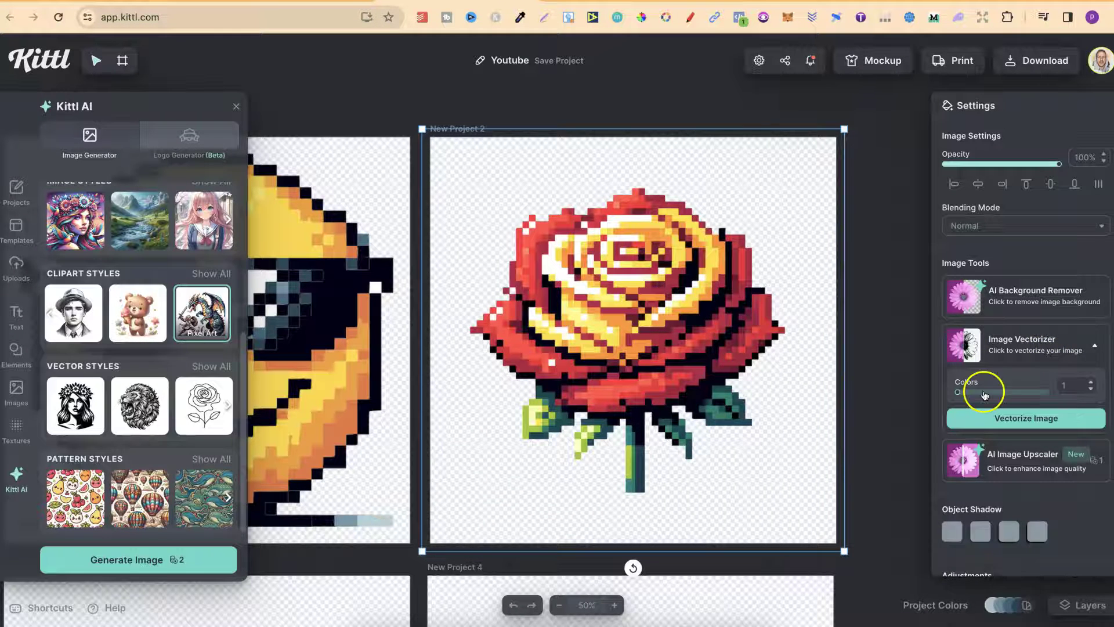
double_click(1074, 386)
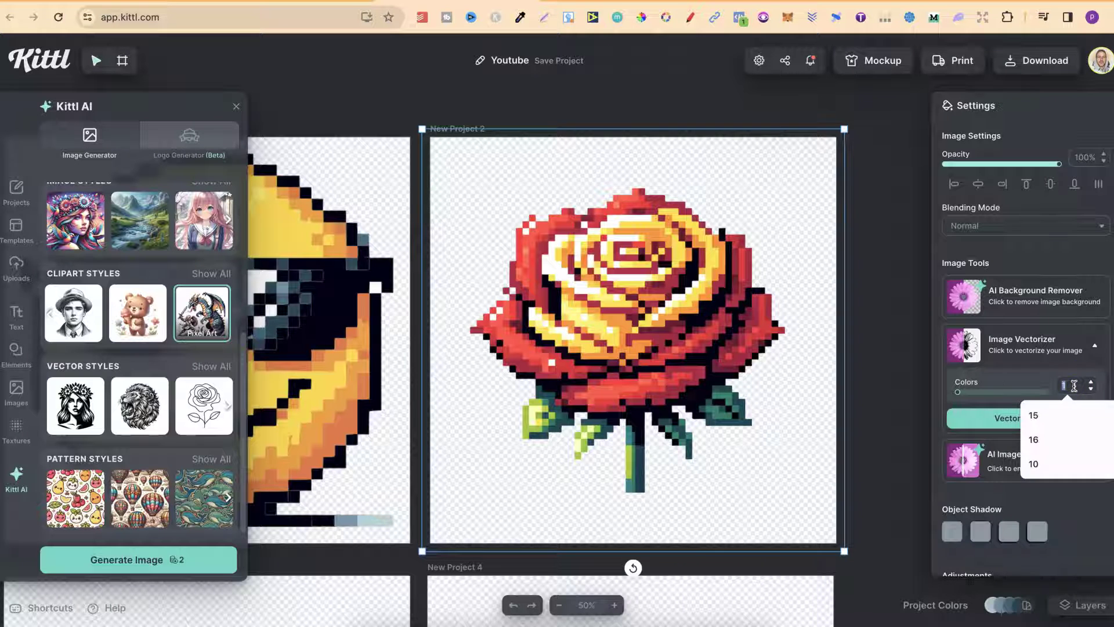
text(16)
click(1074, 419)
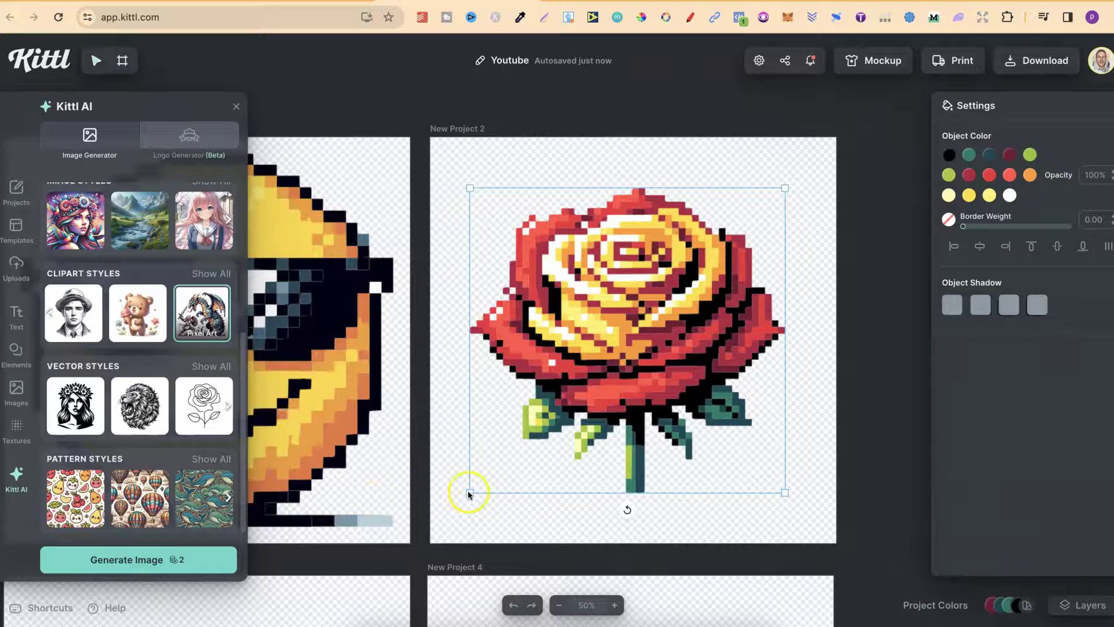
Enlarge the vectorized rose to nearly fill its artboard and center it horizontally and vertically
drag(469, 493, 433, 529)
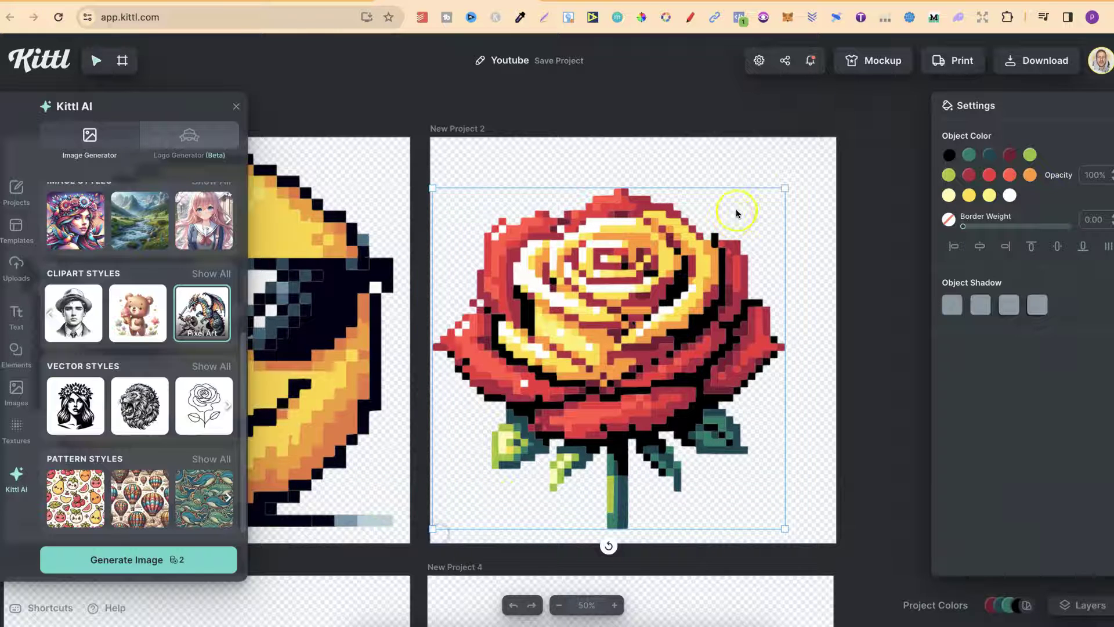
drag(784, 187, 827, 147)
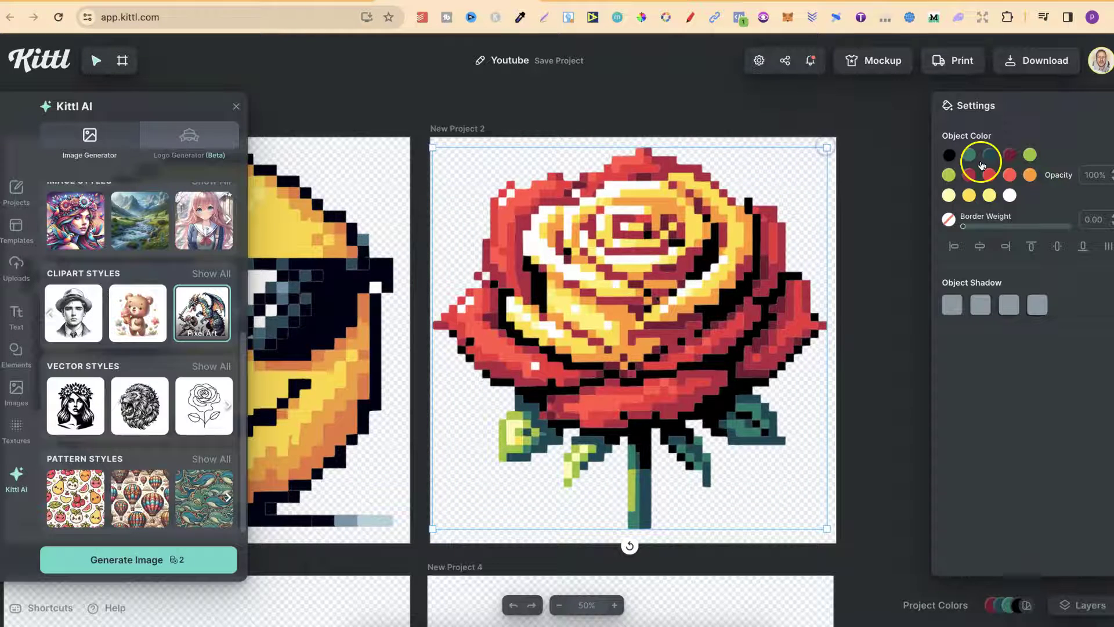
click(979, 248)
click(1058, 246)
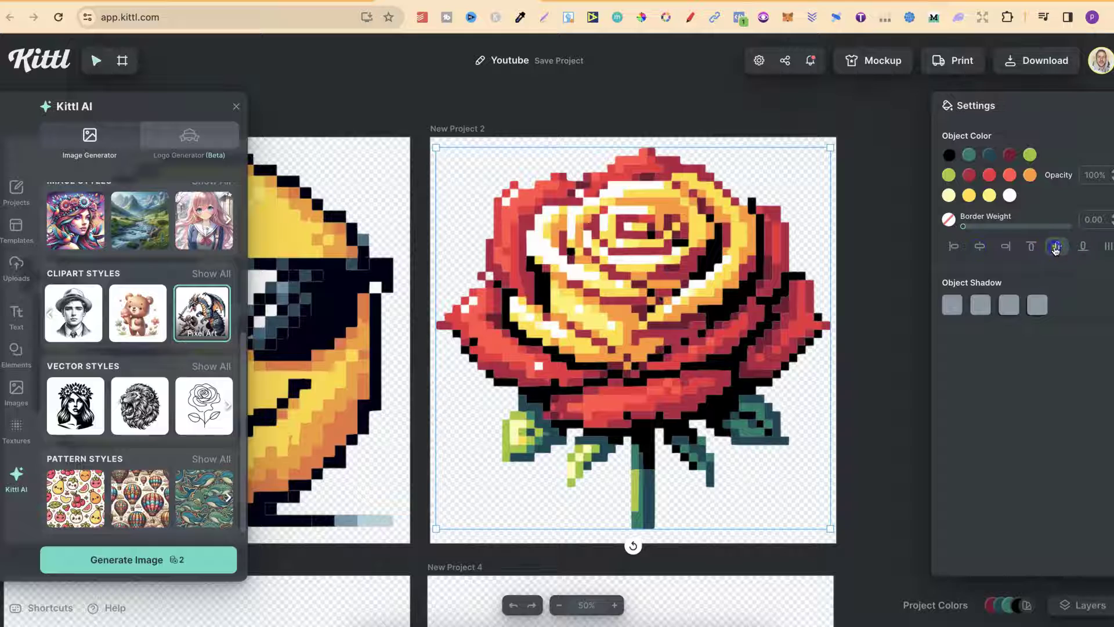
click(842, 336)
Generate a Pixel Art image from the prompt "green cactus in a pink plant pot"
scroll(621, 366, down, 5)
scroll(622, 366, left, 5)
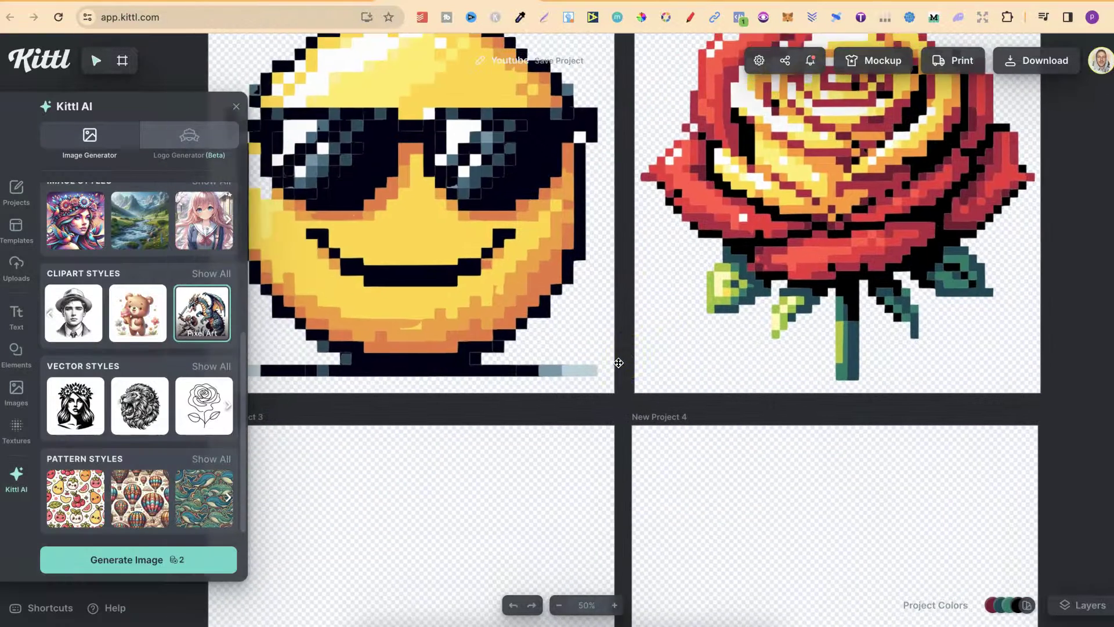
scroll(619, 363, down, 4)
scroll(619, 363, left, 1)
scroll(617, 364, up, 2)
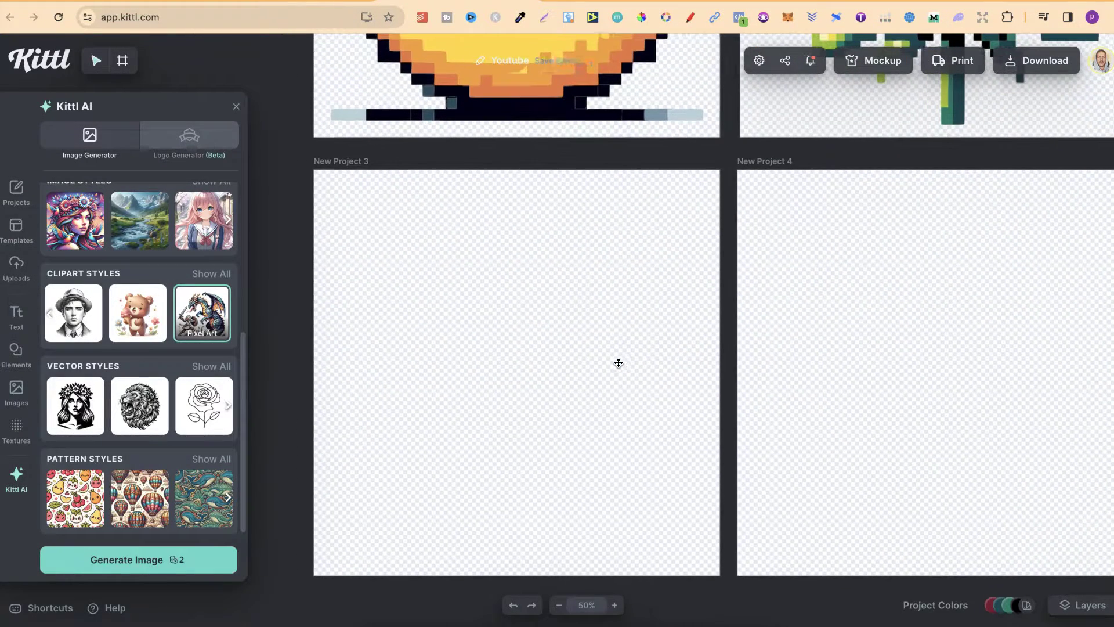
scroll(181, 364, up, 5)
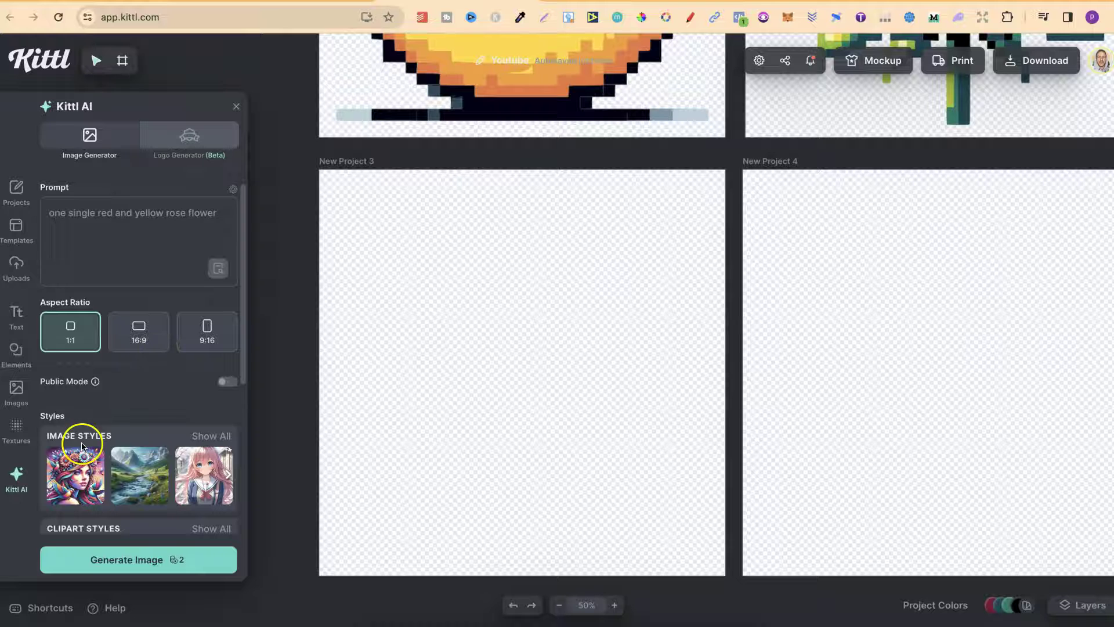
click(169, 212)
text(green cactus in a pink plant pot)
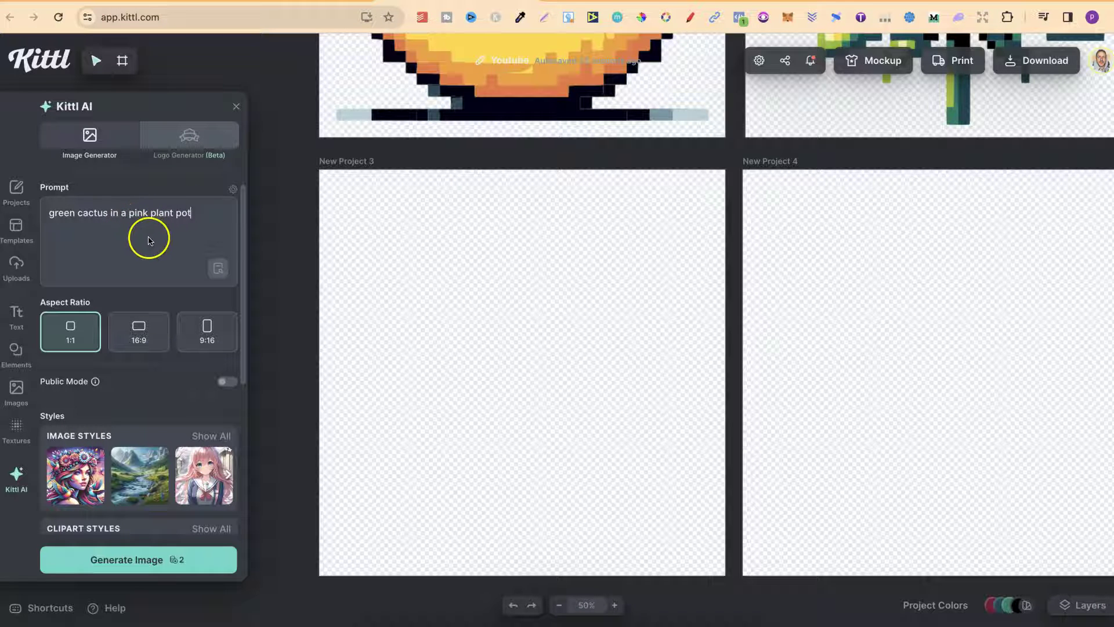
scroll(179, 418, down, 3)
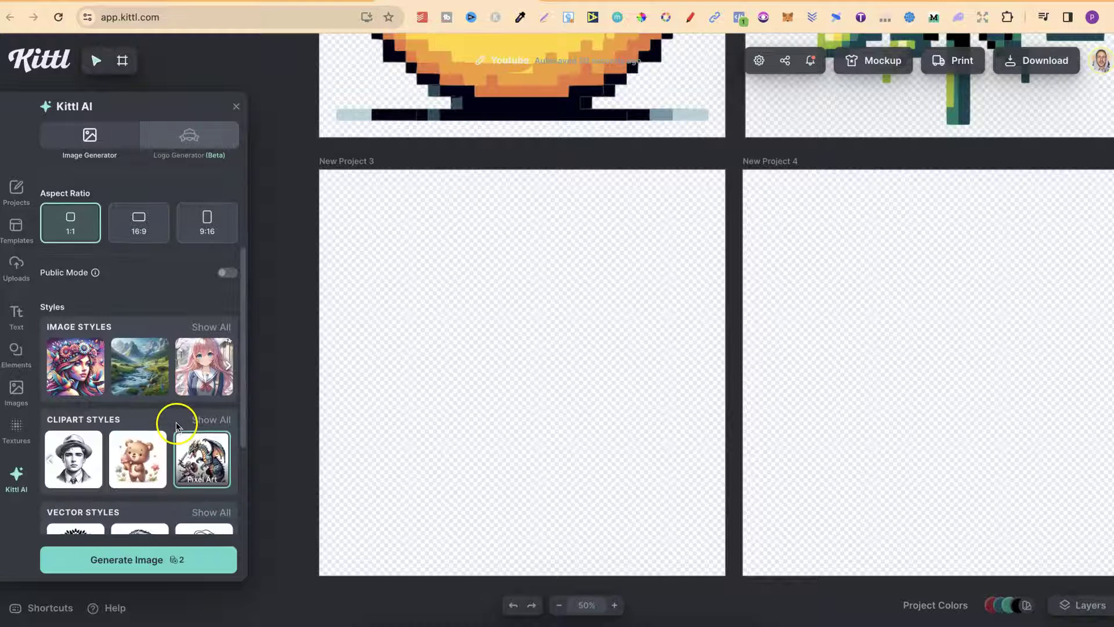
click(160, 568)
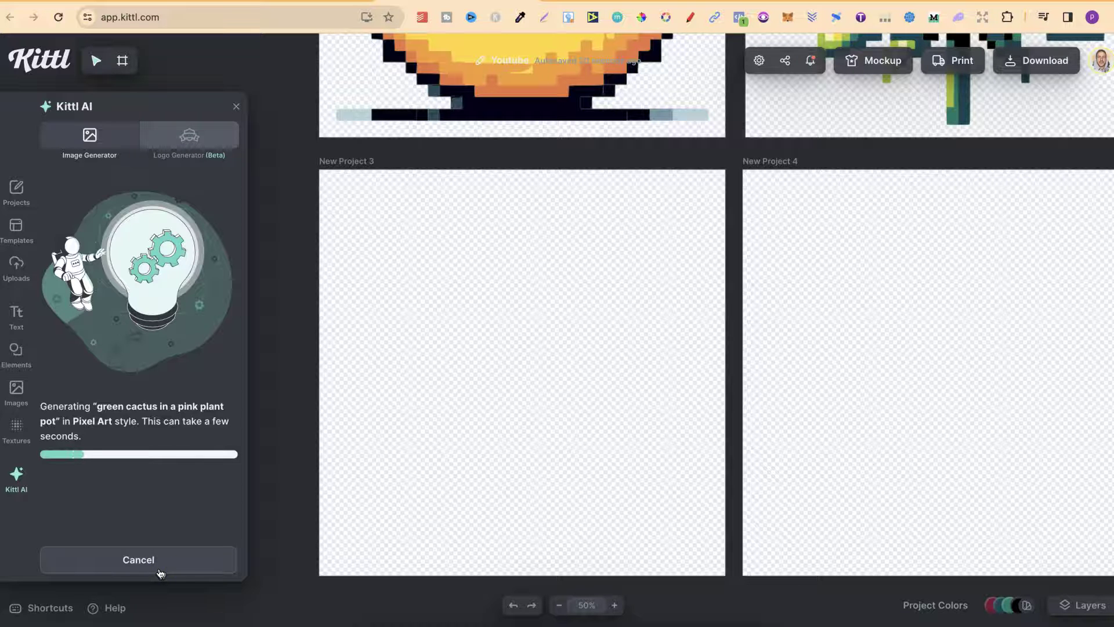
Place the generated cactus image on the New Project 3 artboard
click(559, 605)
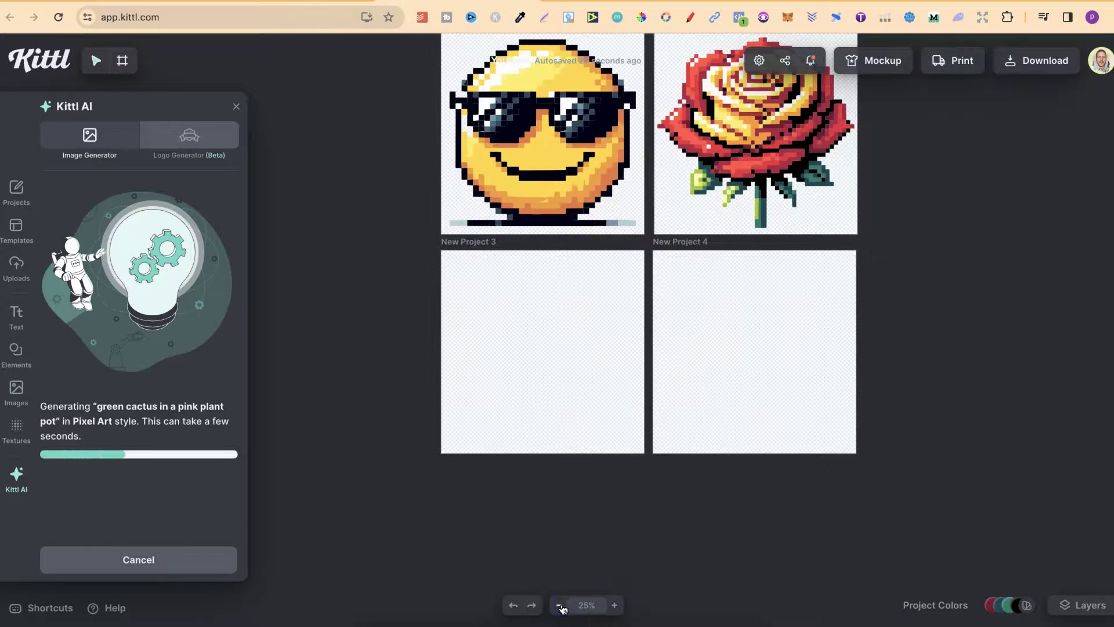
scroll(730, 448, up, 4)
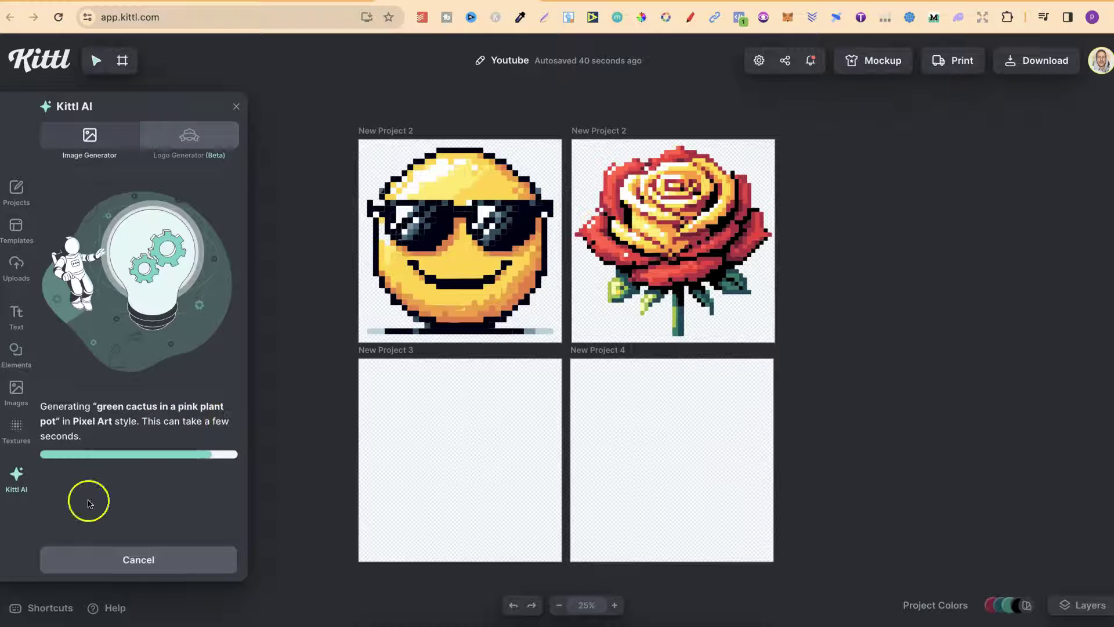
drag(554, 336, 456, 457)
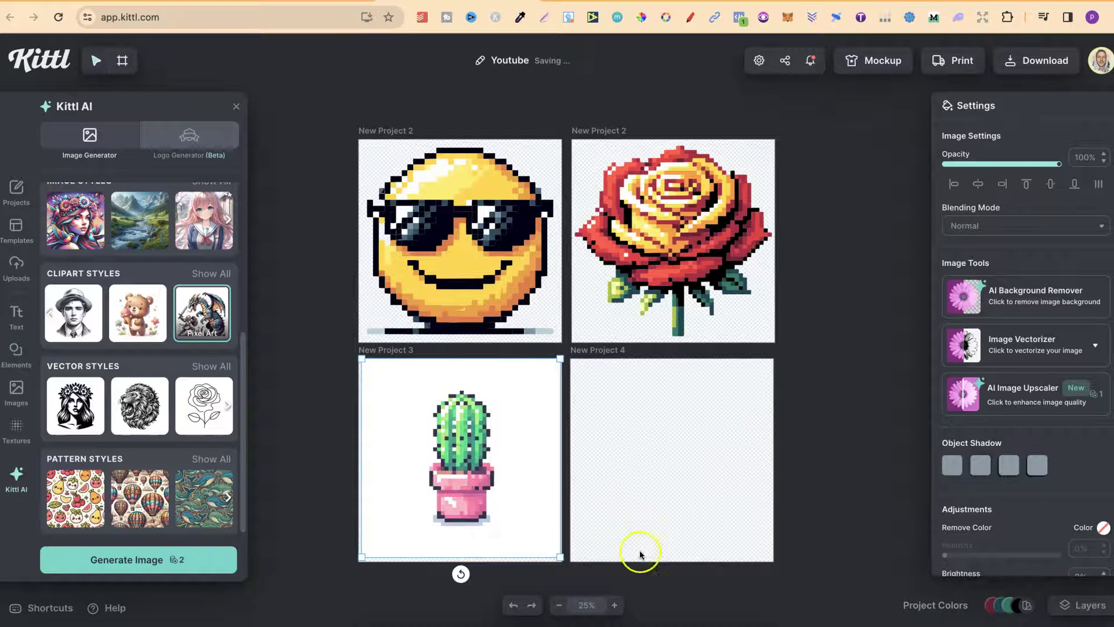
scroll(697, 451, up, 5)
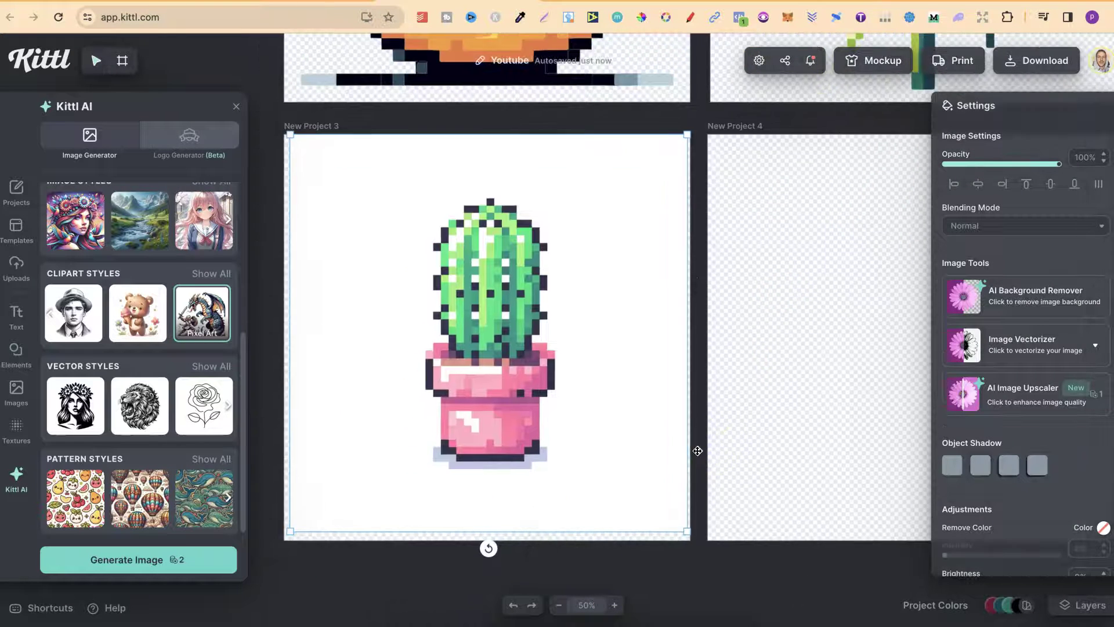
Remove the cactus image's background and vectorize it using 10 colors
click(1018, 308)
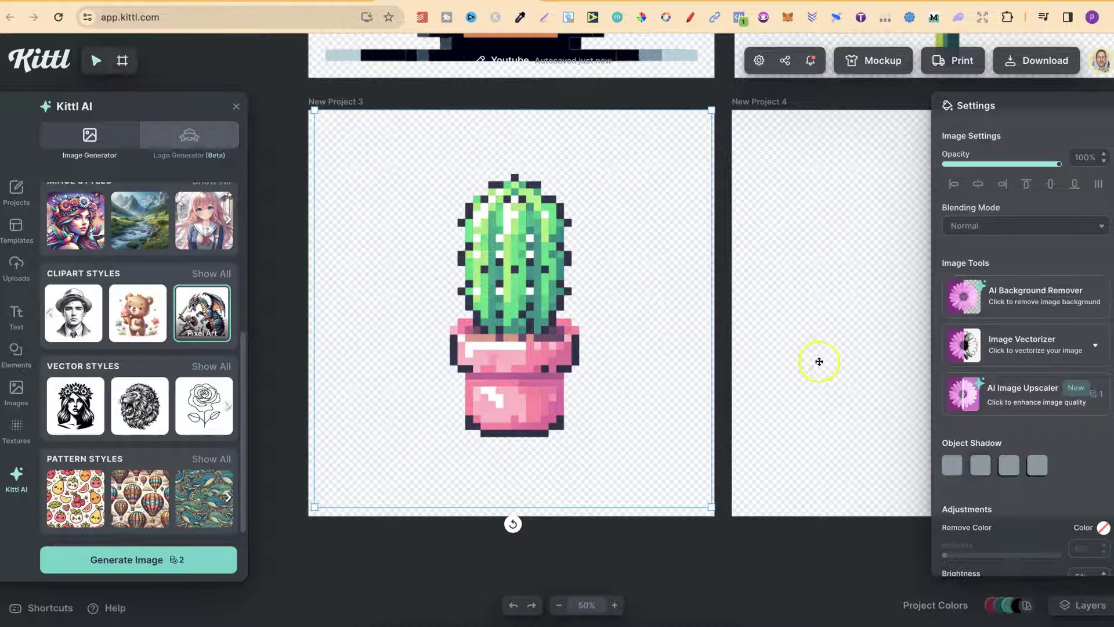
click(1017, 357)
double_click(1070, 386)
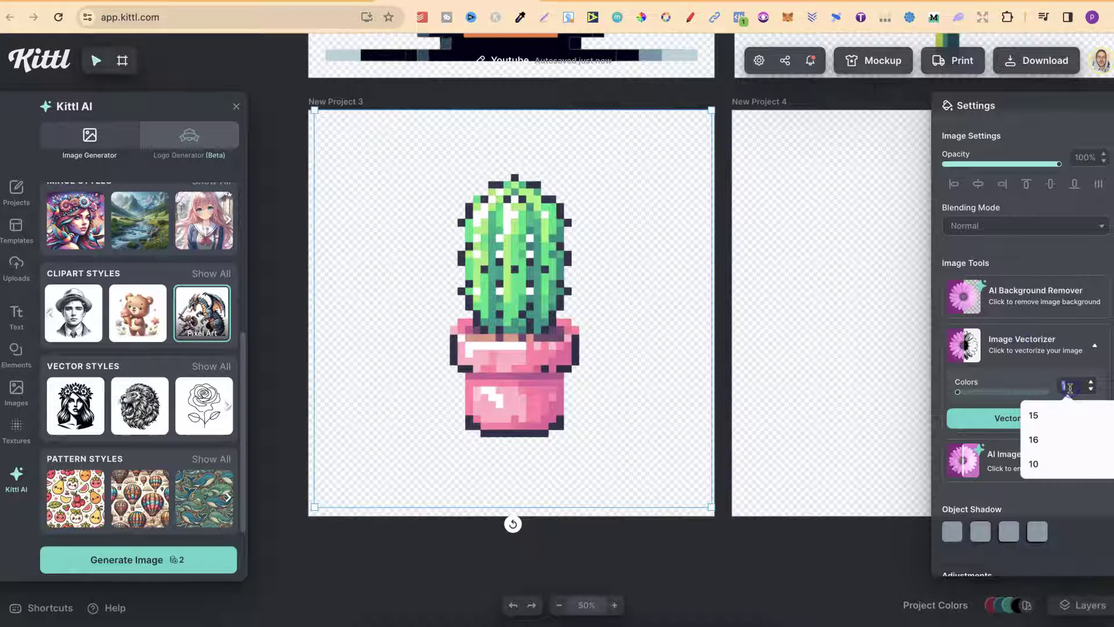
click(1017, 417)
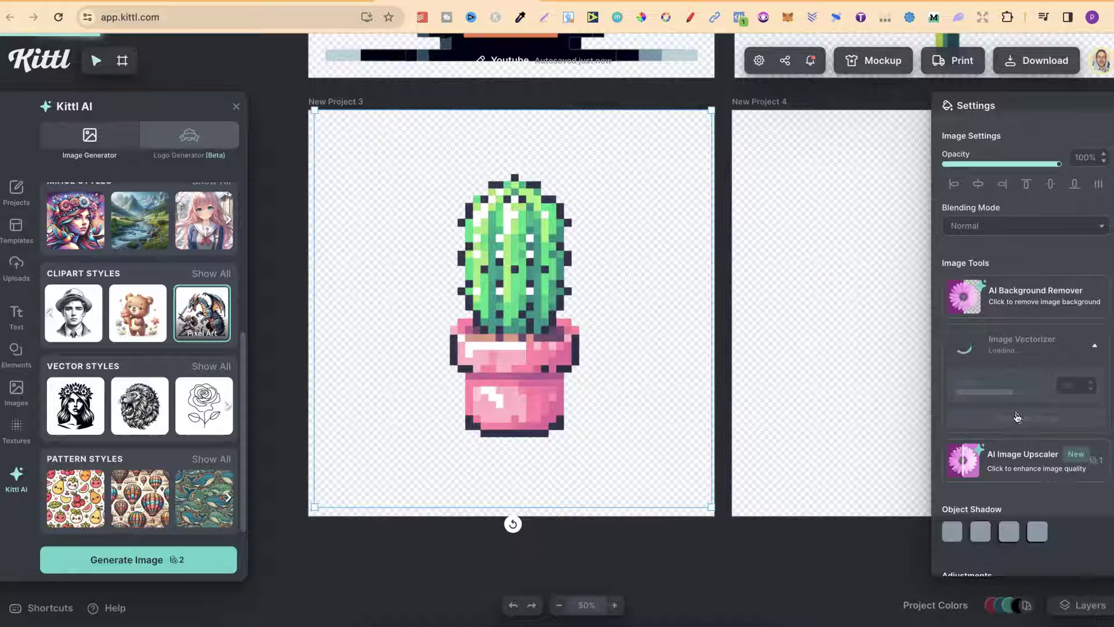
Enlarge the cactus to nearly the full height of its artboard and center it horizontally and vertically
drag(316, 510, 233, 588)
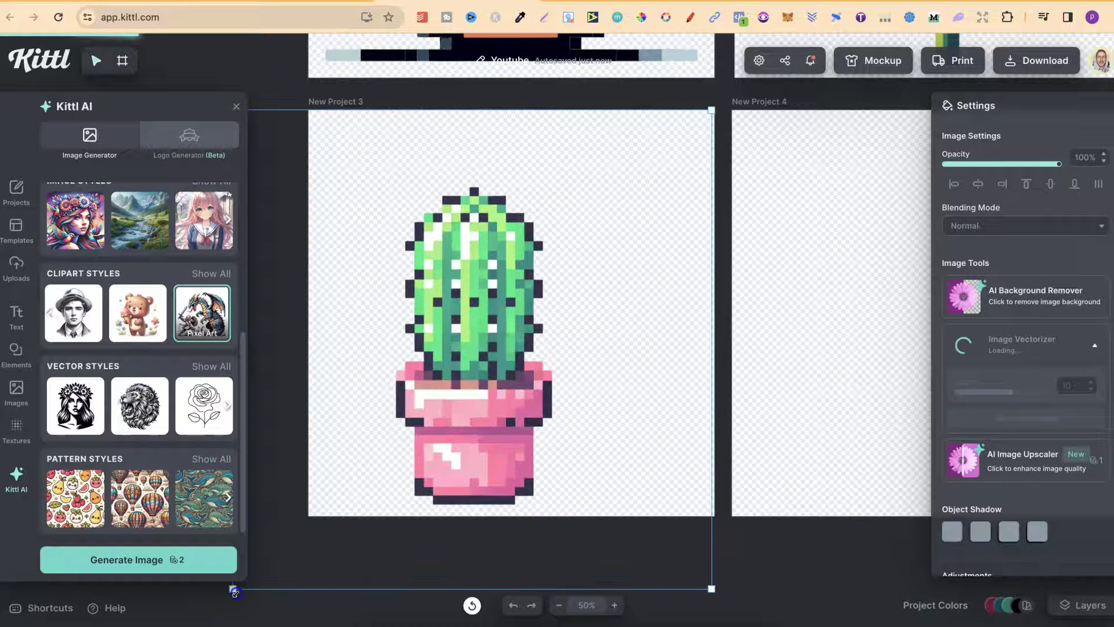
drag(712, 111, 769, 75)
click(978, 186)
click(1051, 185)
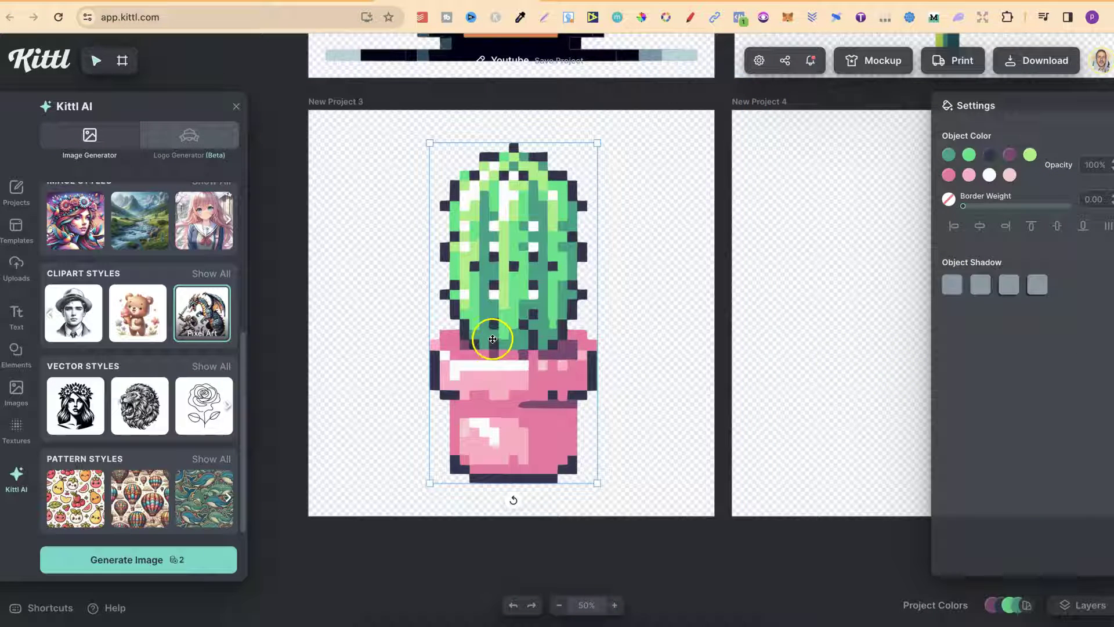
click(560, 605)
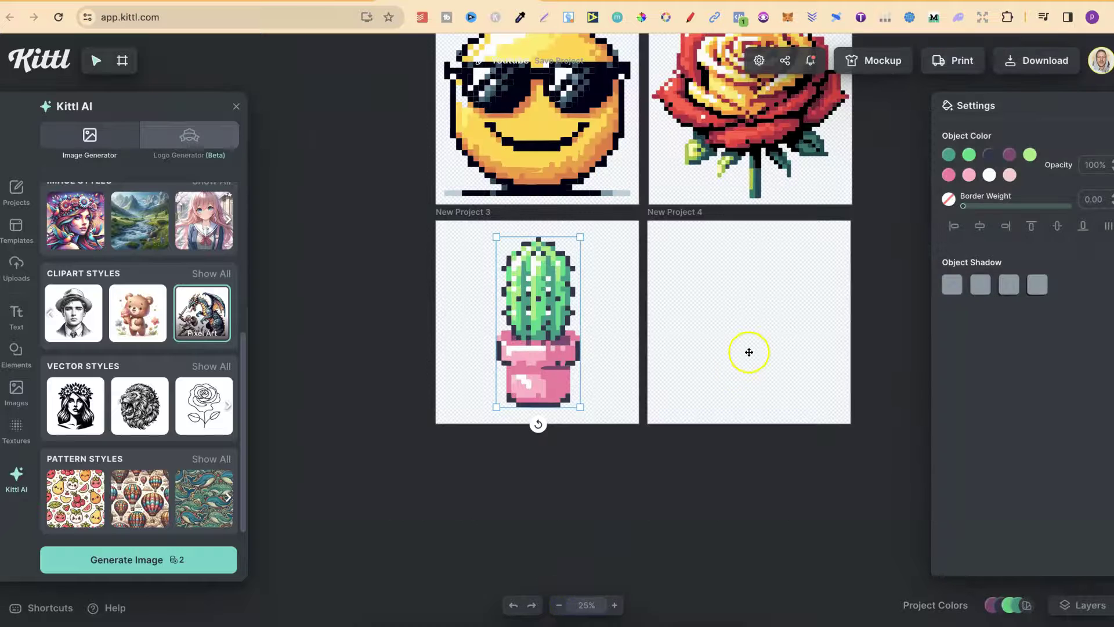
scroll(749, 353, up, 4)
scroll(749, 352, right, 3)
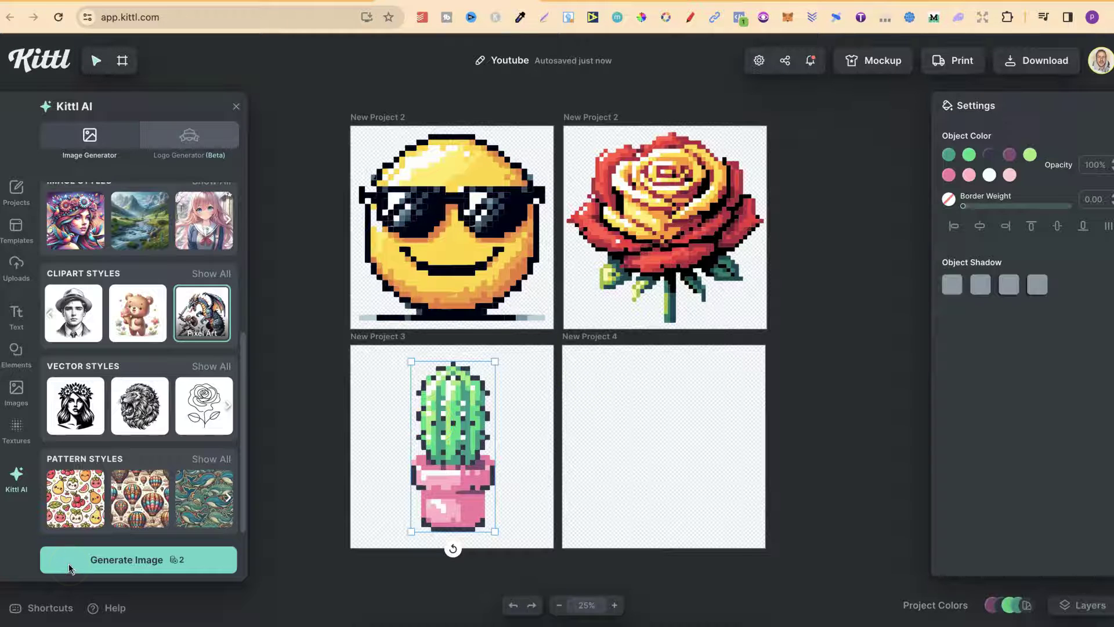
Replace the image prompt with "kawaii cat wearing a baseball cap and sunglasses, purple and yellow colors"
scroll(145, 319, up, 5)
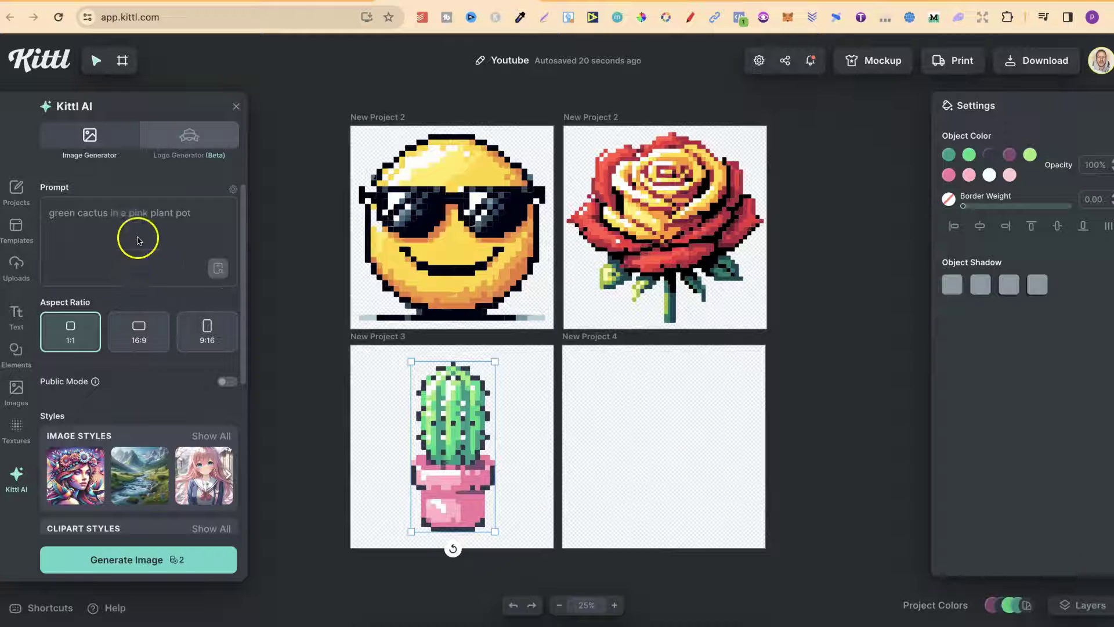
triple_click(126, 213)
key(BackSpace)
text(kawaii cat wearing a baseball cal and sunglasses, purple and yellow colors)
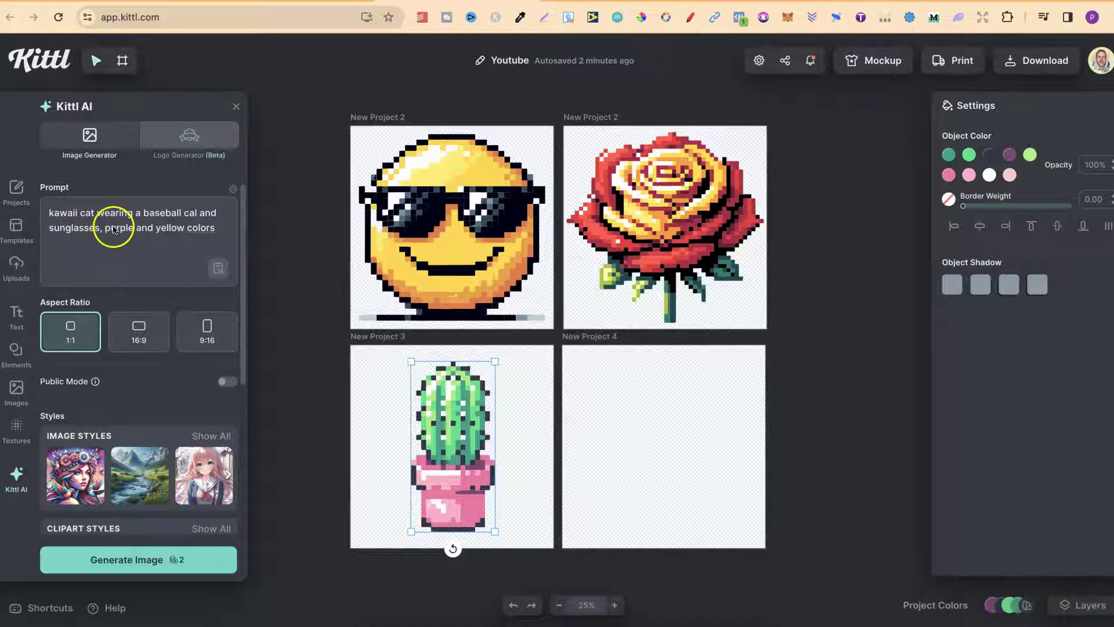
click(194, 222)
click(138, 236)
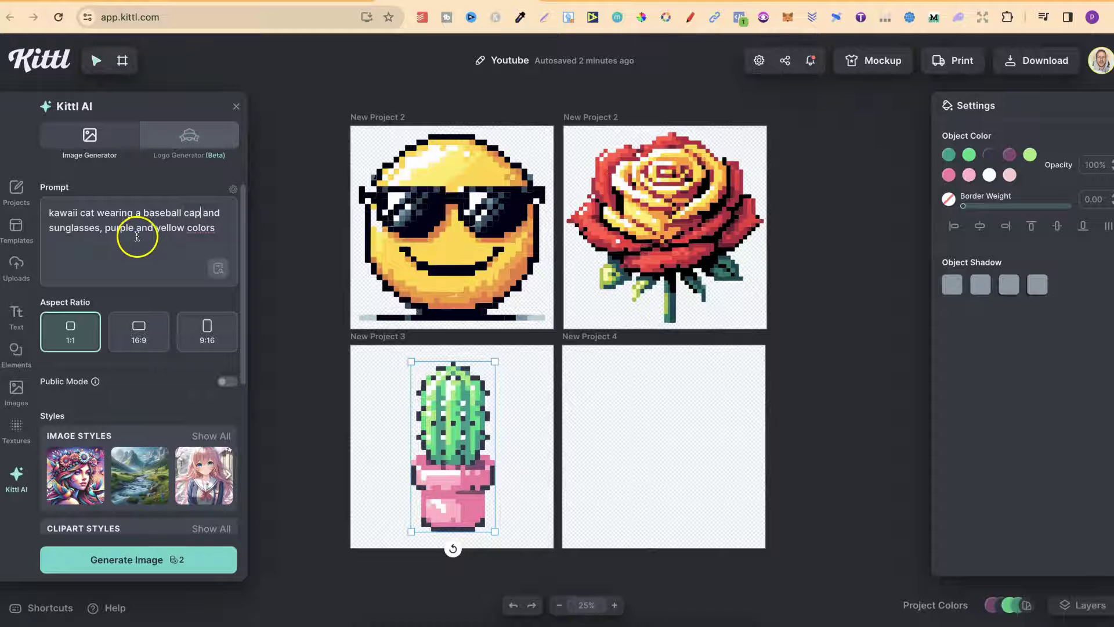
click(112, 256)
click(72, 236)
click(94, 241)
click(156, 238)
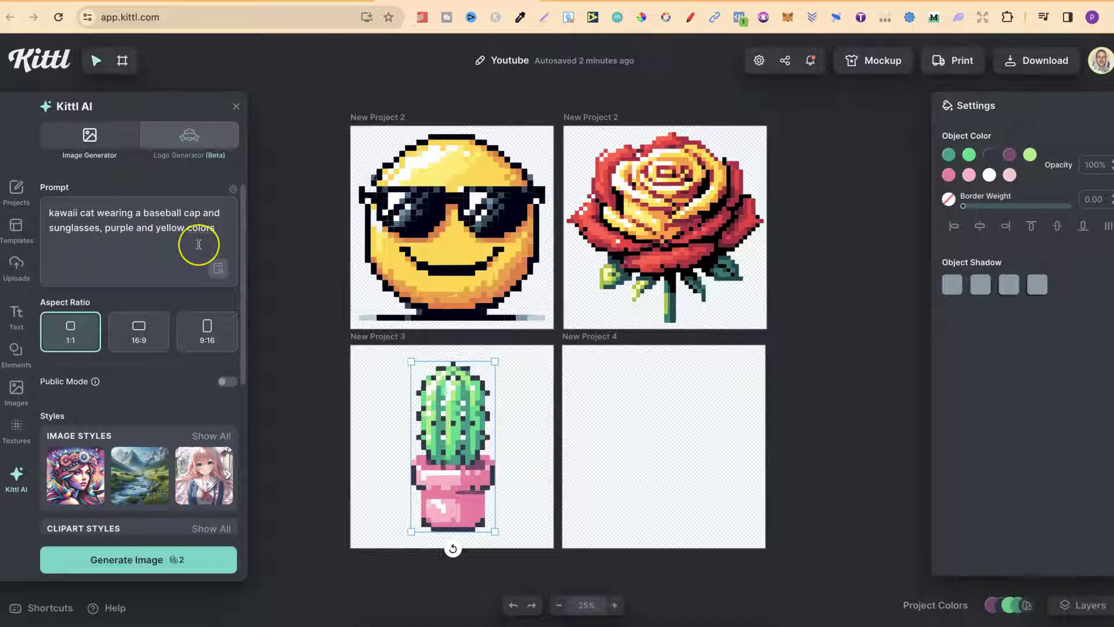
Generate the cat image in the Pixel Art clipart style
scroll(196, 406, down, 5)
click(206, 444)
scroll(206, 444, up, 5)
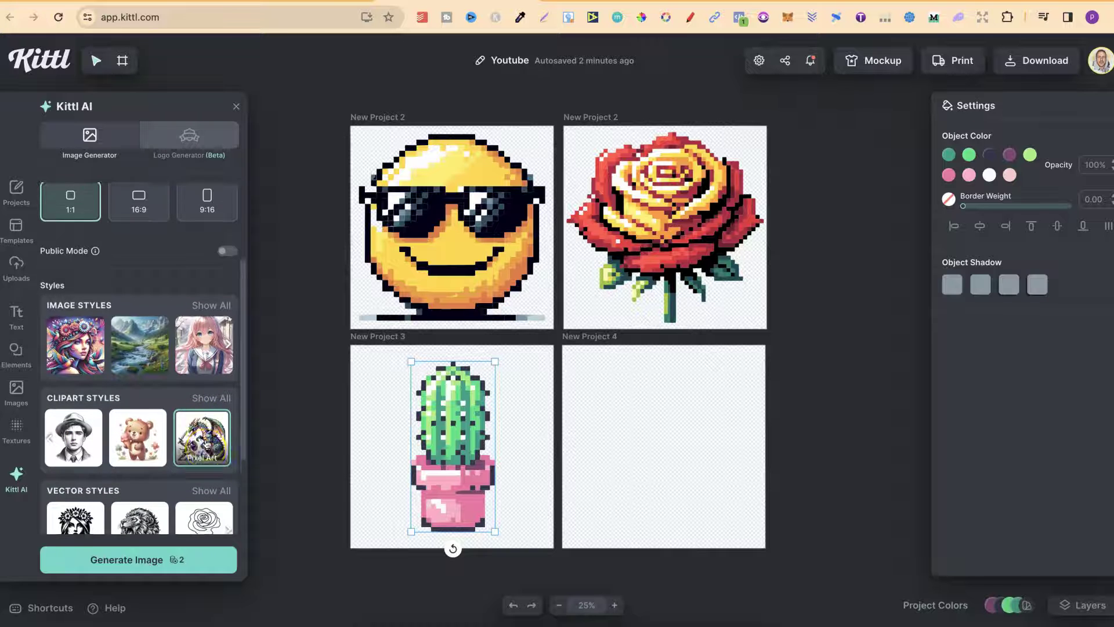
click(145, 558)
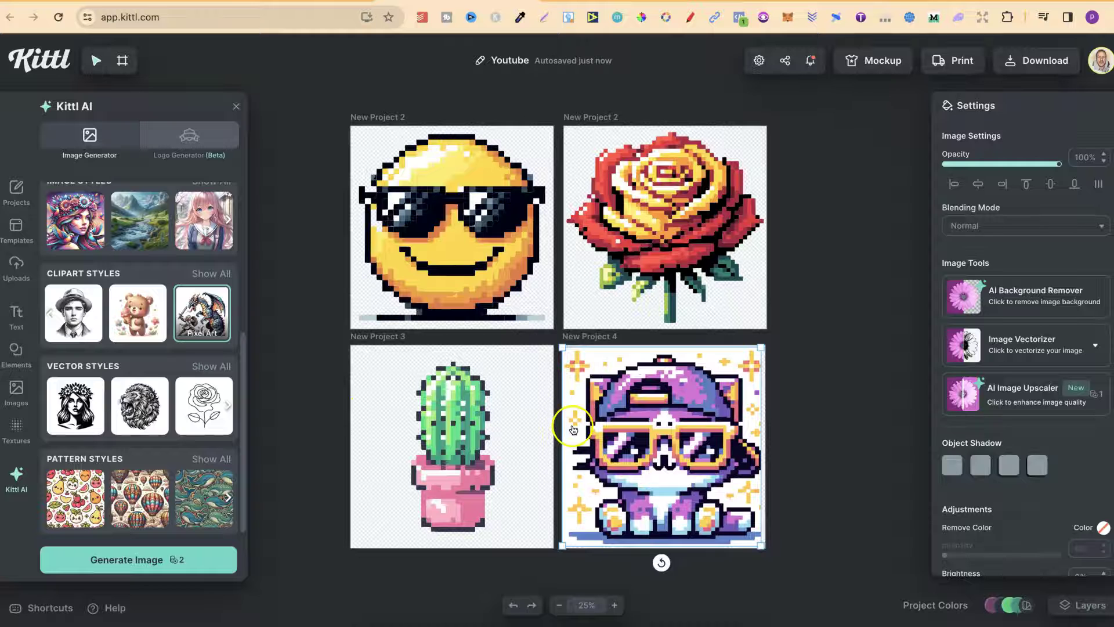
Enlarge the generated cat image at two opposite corners so it fills the New Project 4 artboard
click(615, 605)
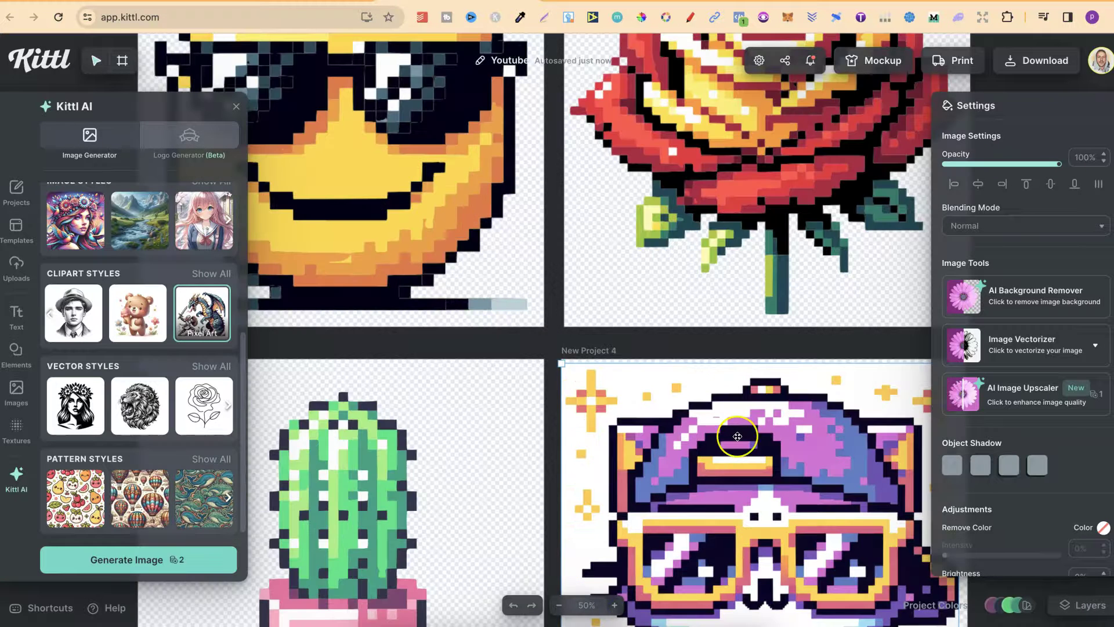
scroll(557, 574, down, 5)
click(512, 550)
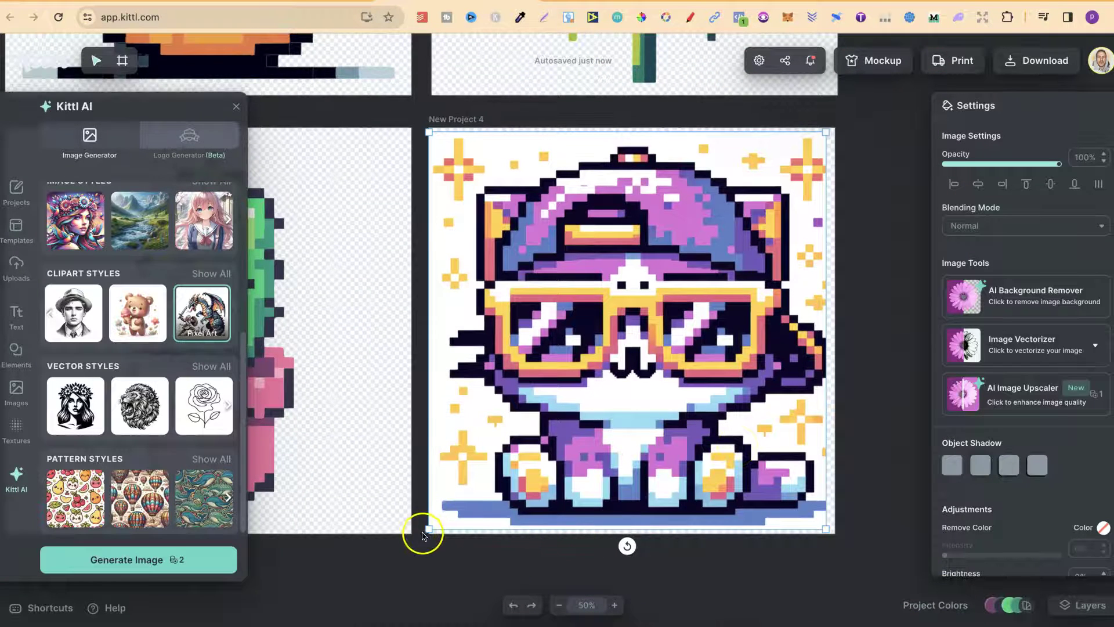
drag(429, 529, 423, 534)
click(828, 133)
drag(828, 134, 842, 123)
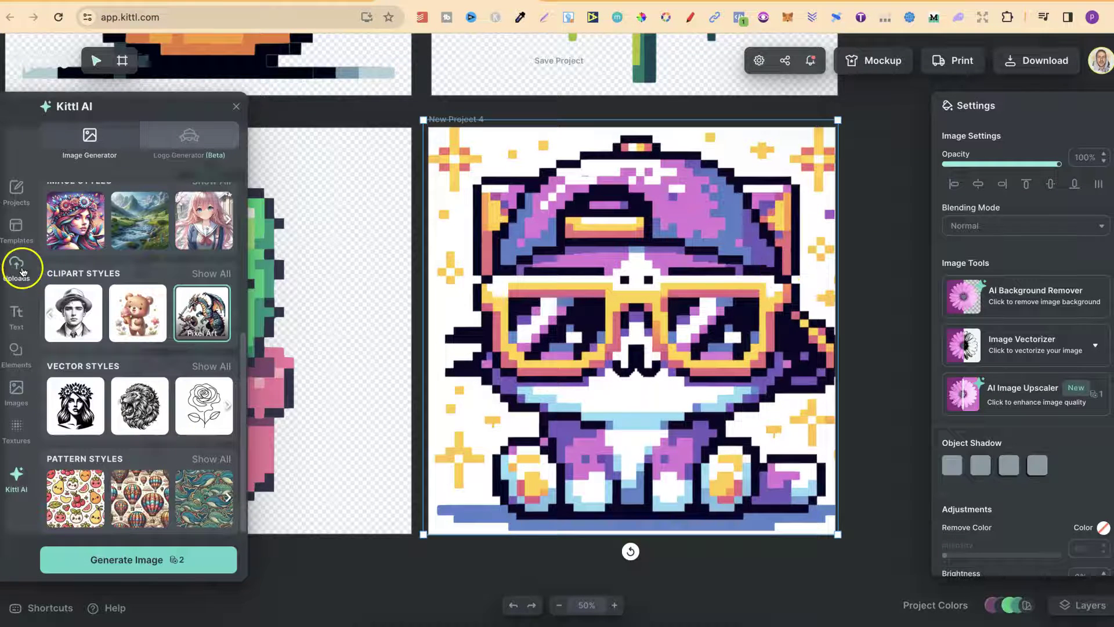
Add a basic circle shape over the cat image and color it solid white
click(22, 348)
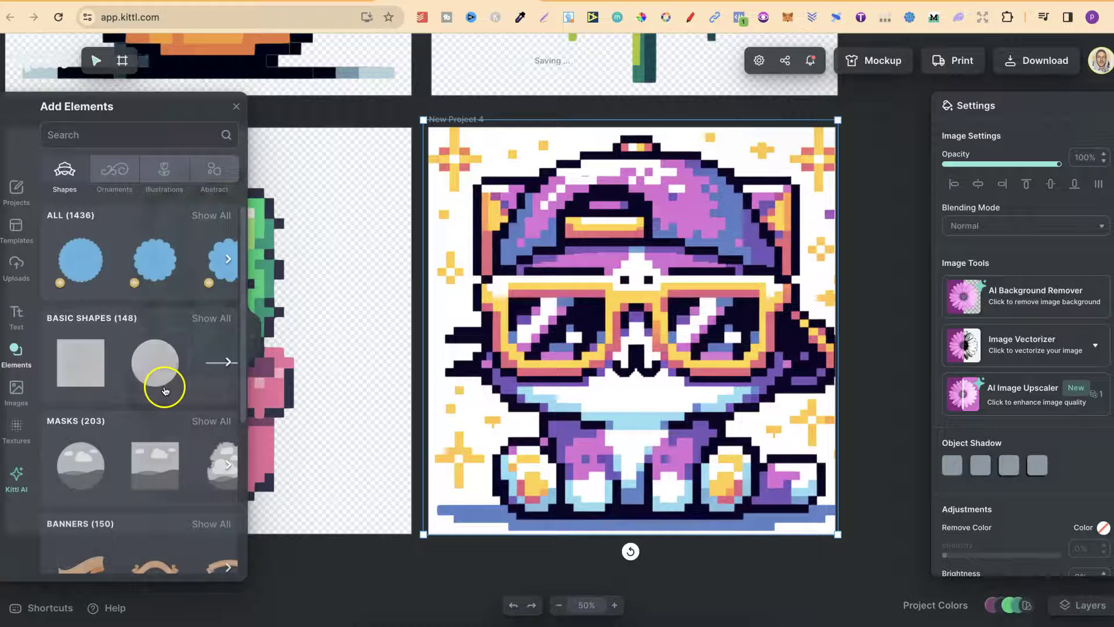
click(159, 377)
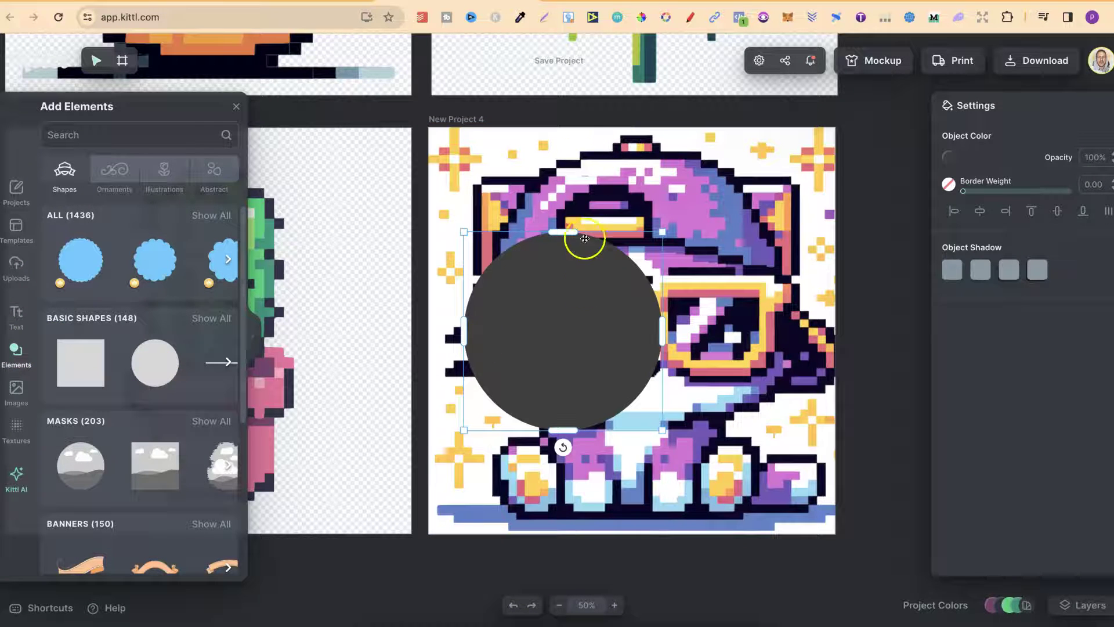
click(948, 157)
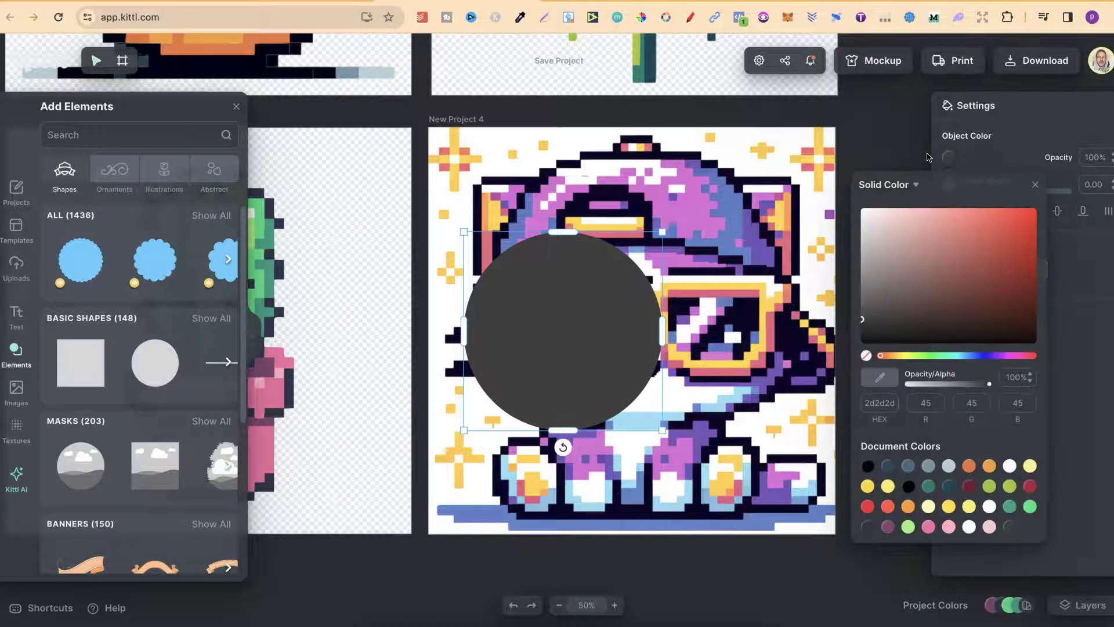
click(866, 220)
click(848, 208)
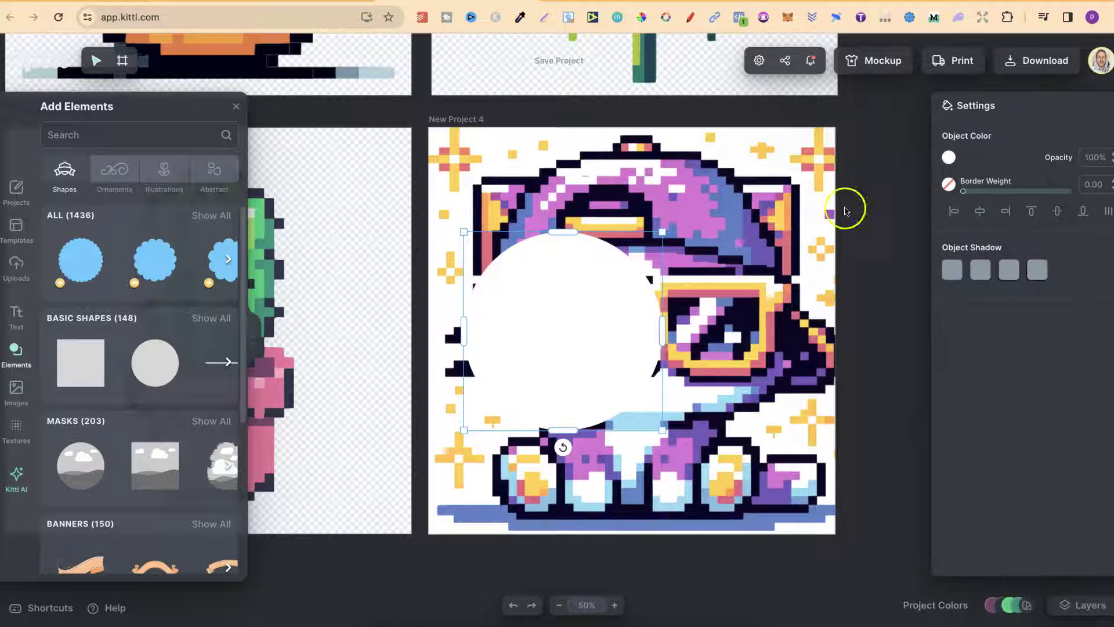
Shift the cat image slightly left so the cap's edge sits inside the New Project 4 artboard
click(726, 423)
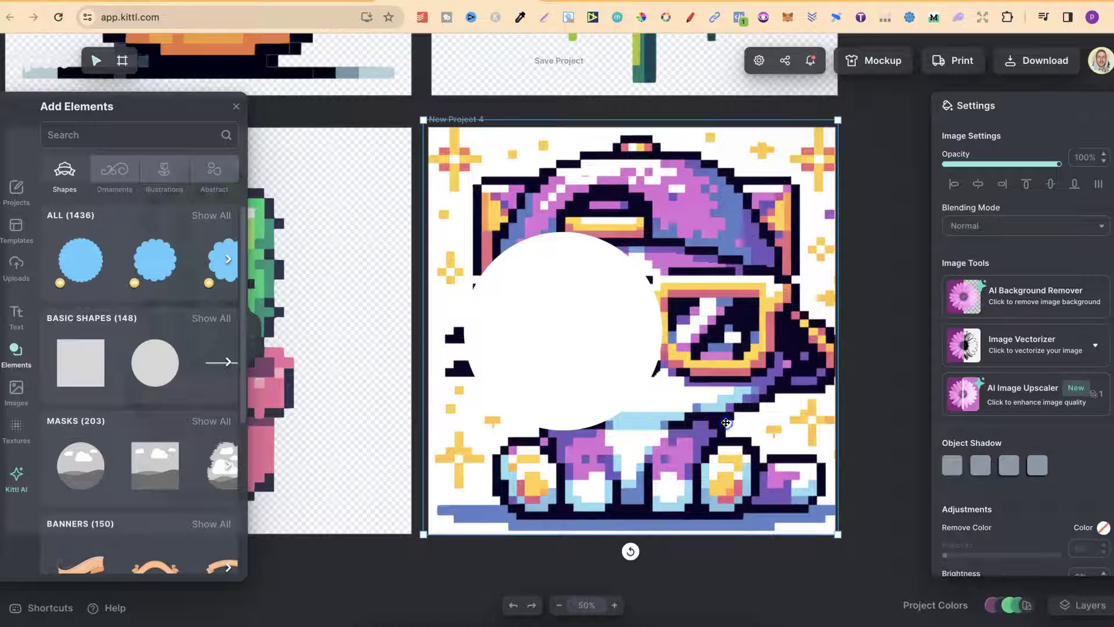
drag(725, 423, 722, 422)
drag(836, 364, 826, 339)
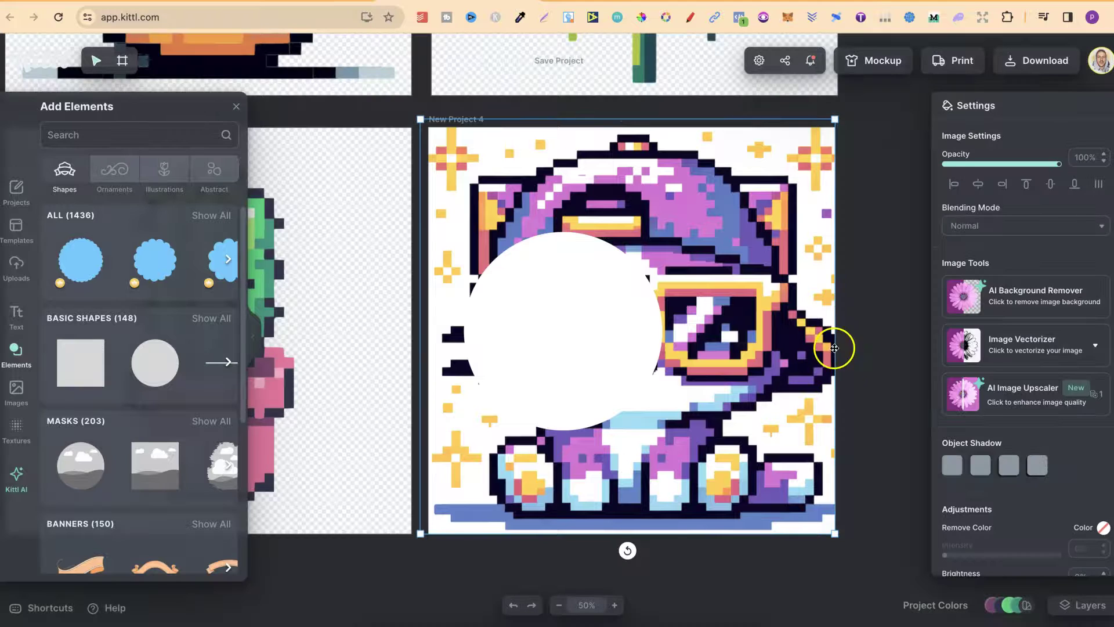
Shrink the white circle and cover all the decorative stars and specks around the cat with white shapes
click(542, 351)
drag(664, 432, 447, 196)
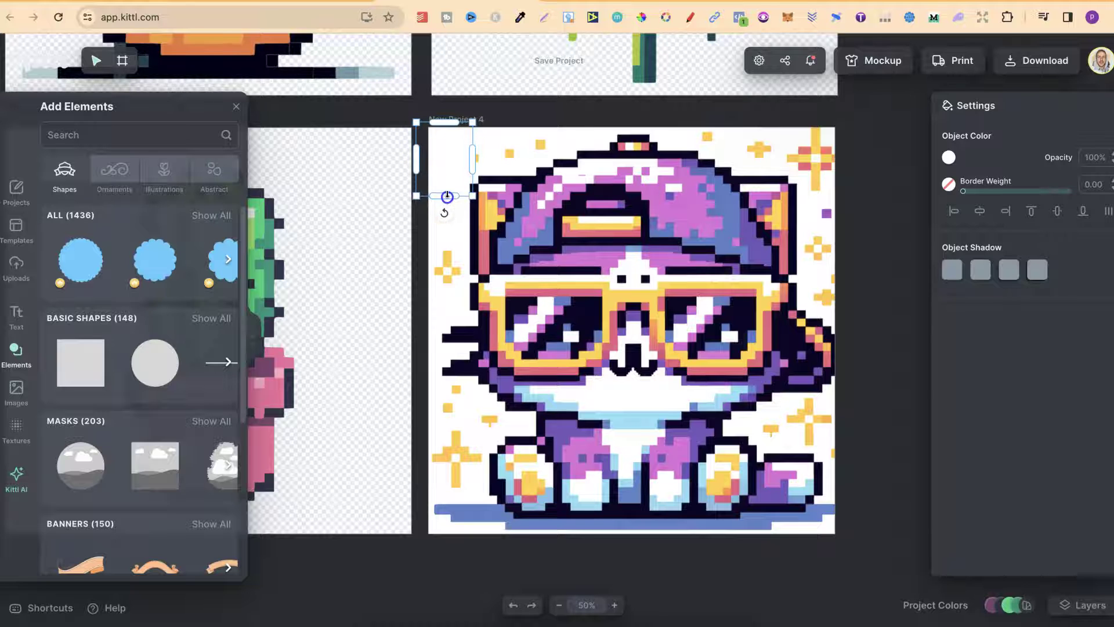
drag(473, 157, 476, 158)
click(900, 381)
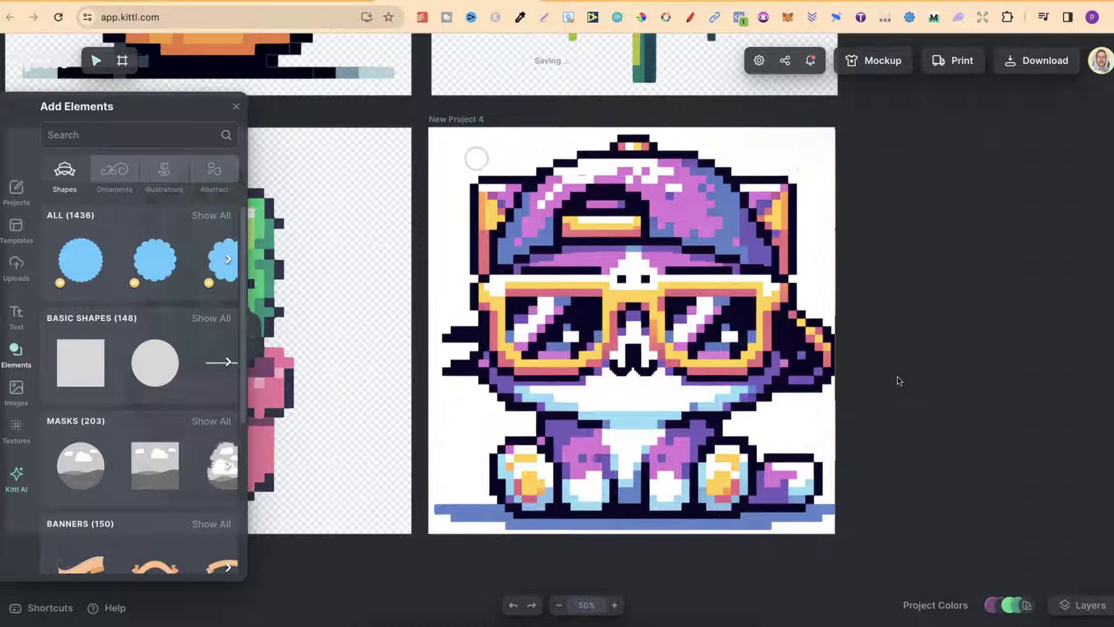
click(891, 381)
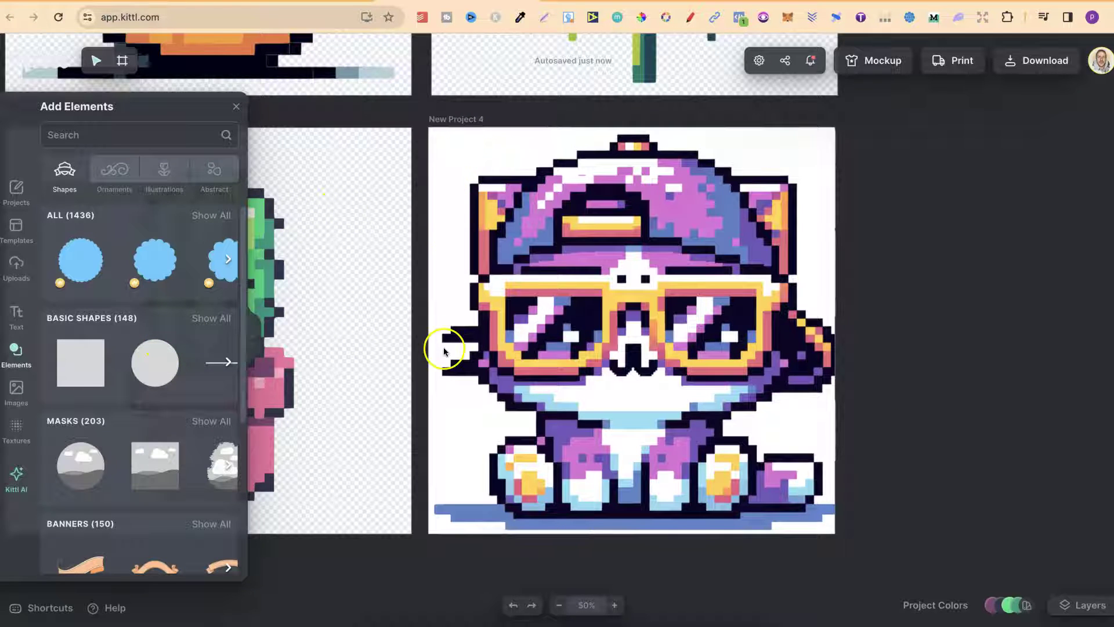
mouse_move(462, 417)
mouse_down()
mouse_move(411, 464)
mouse_move(462, 416)
mouse_up()
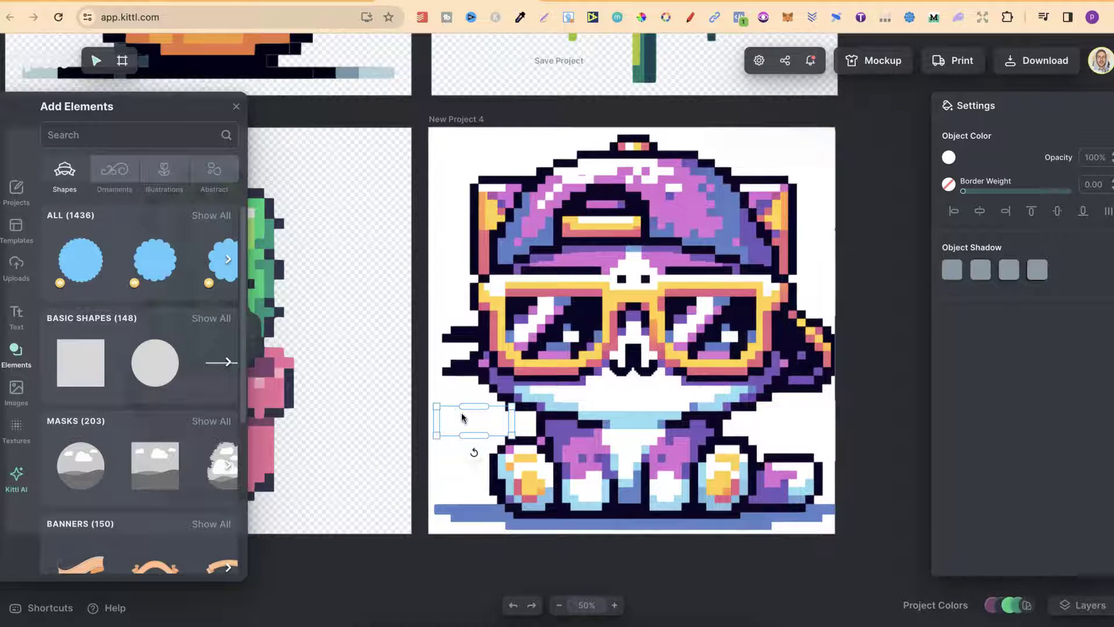
click(237, 104)
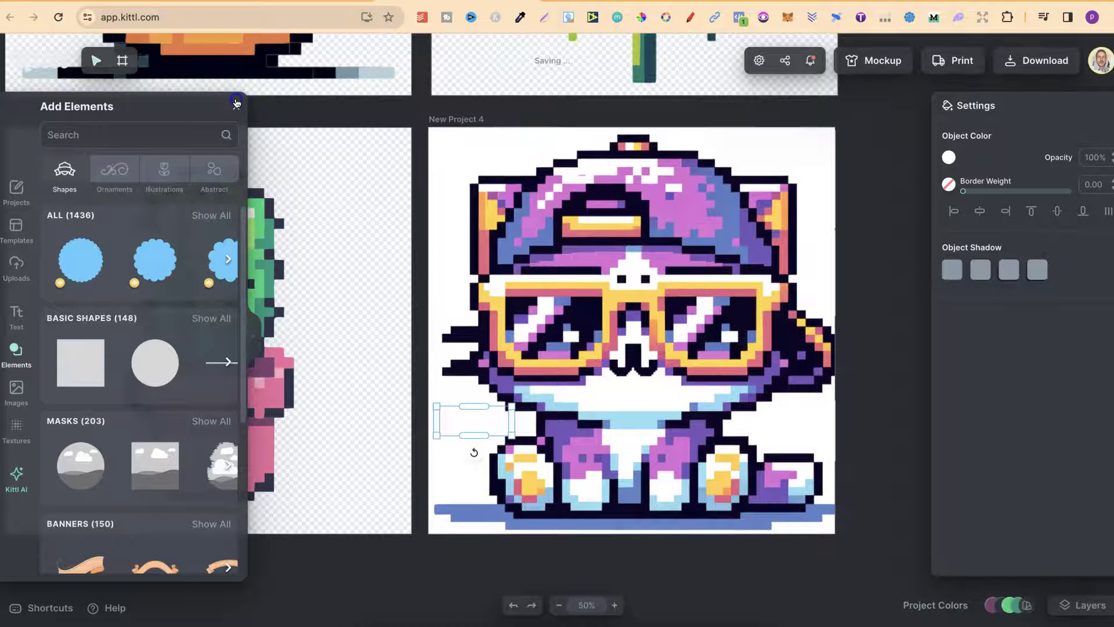
click(866, 399)
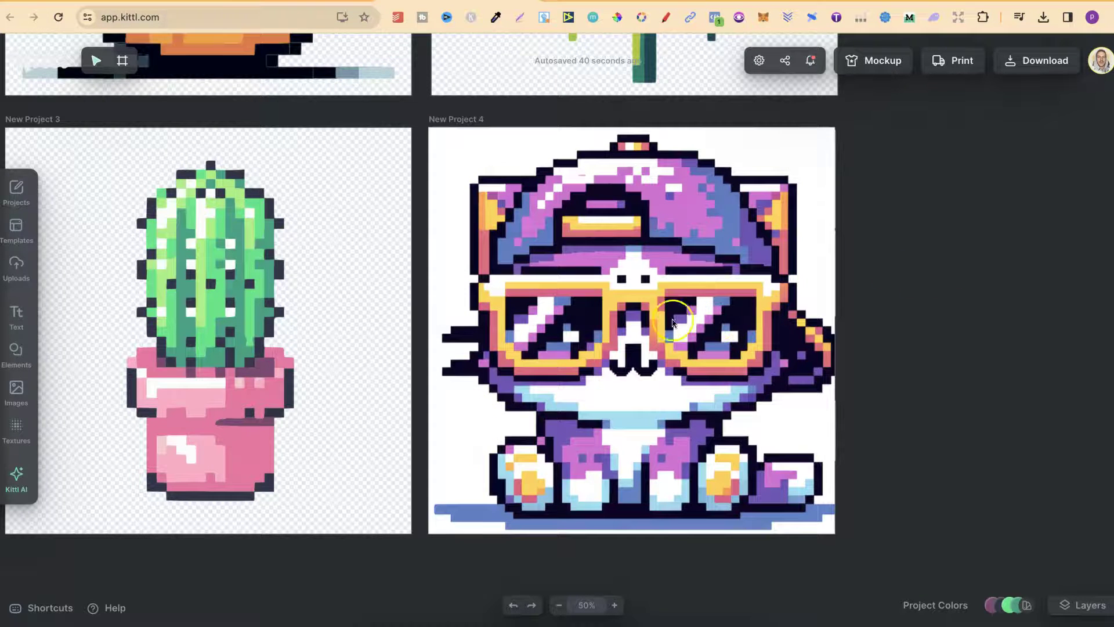
Download only the New Project 4 artboard as a 1200 × 1200 px PNG
click(1048, 71)
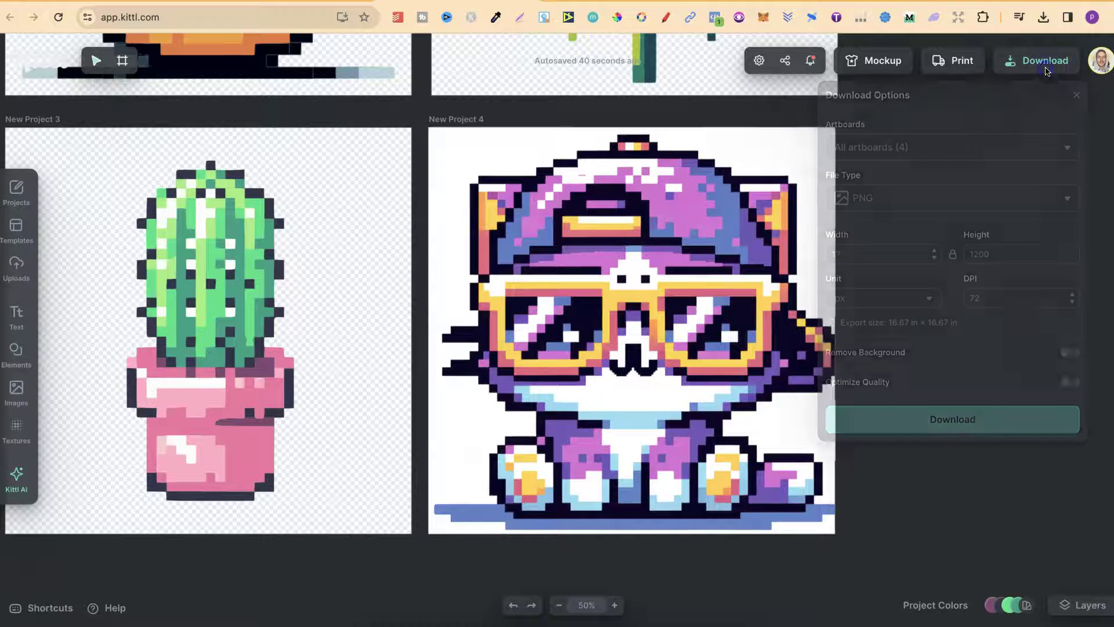
click(1068, 148)
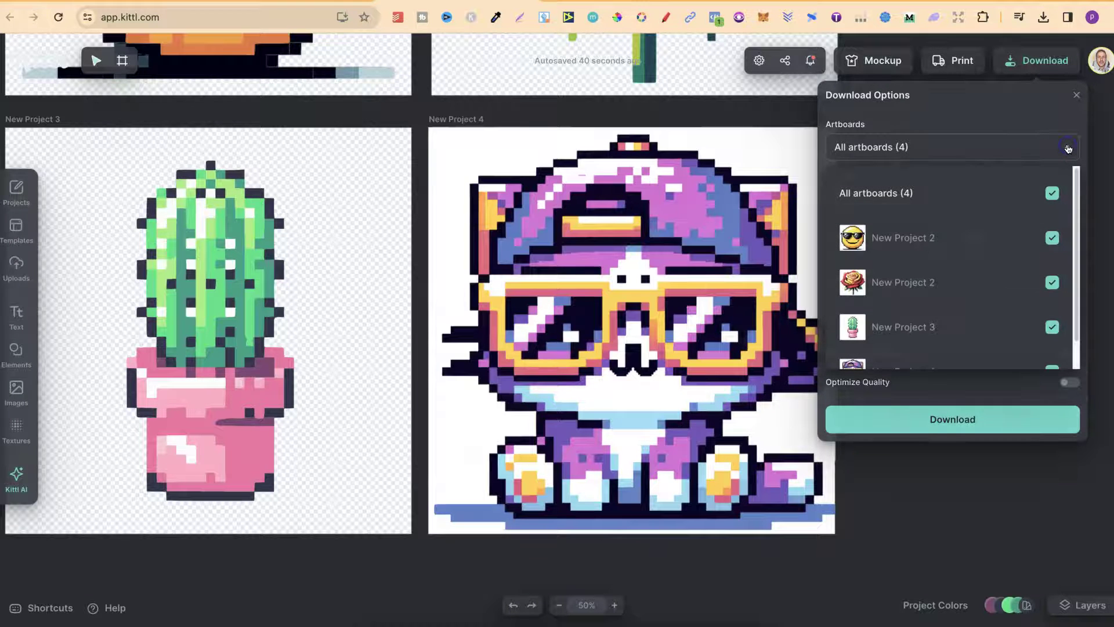
click(1052, 193)
scroll(1013, 289, down, 1)
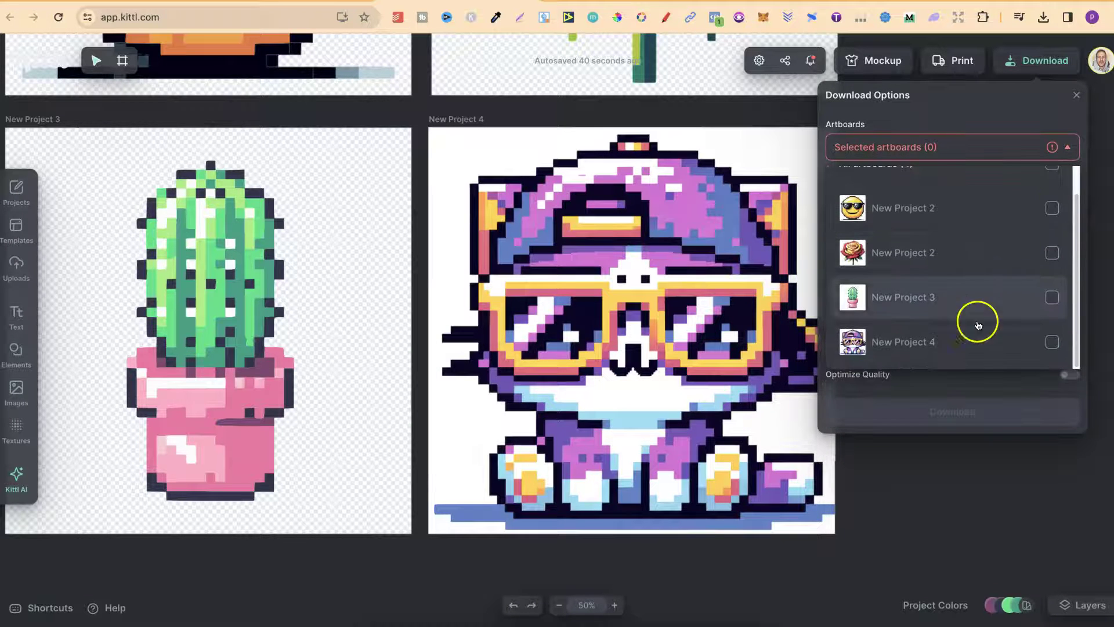
click(1052, 343)
click(1001, 385)
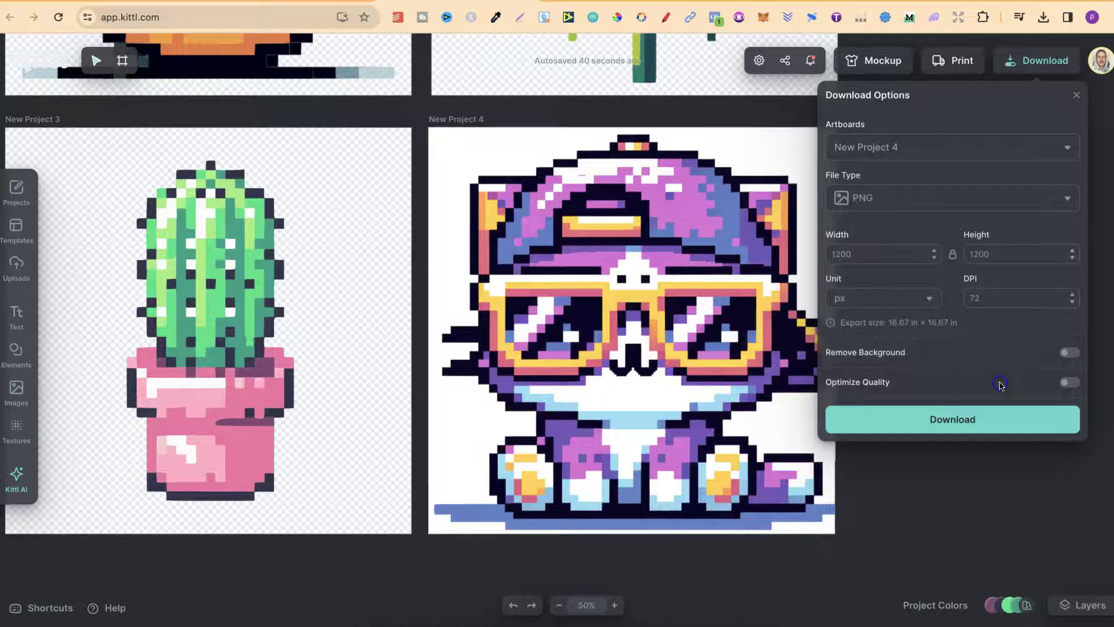
click(953, 422)
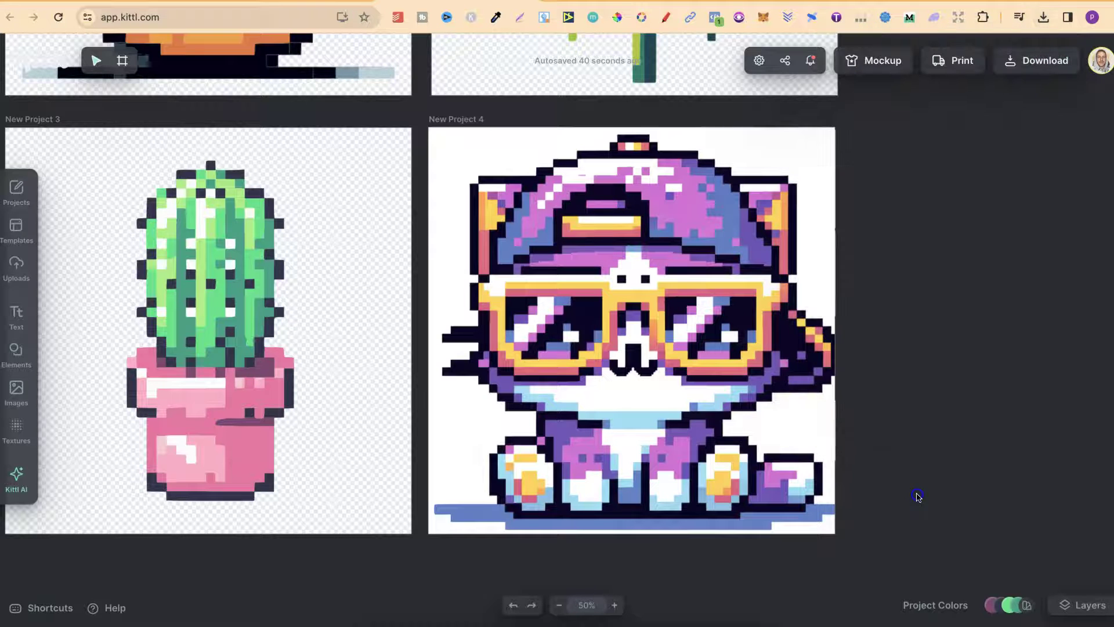
Delete the cat image and its white cover shapes from New Project 4 and import the downloaded PNG there
drag(846, 137, 418, 557)
key(Delete)
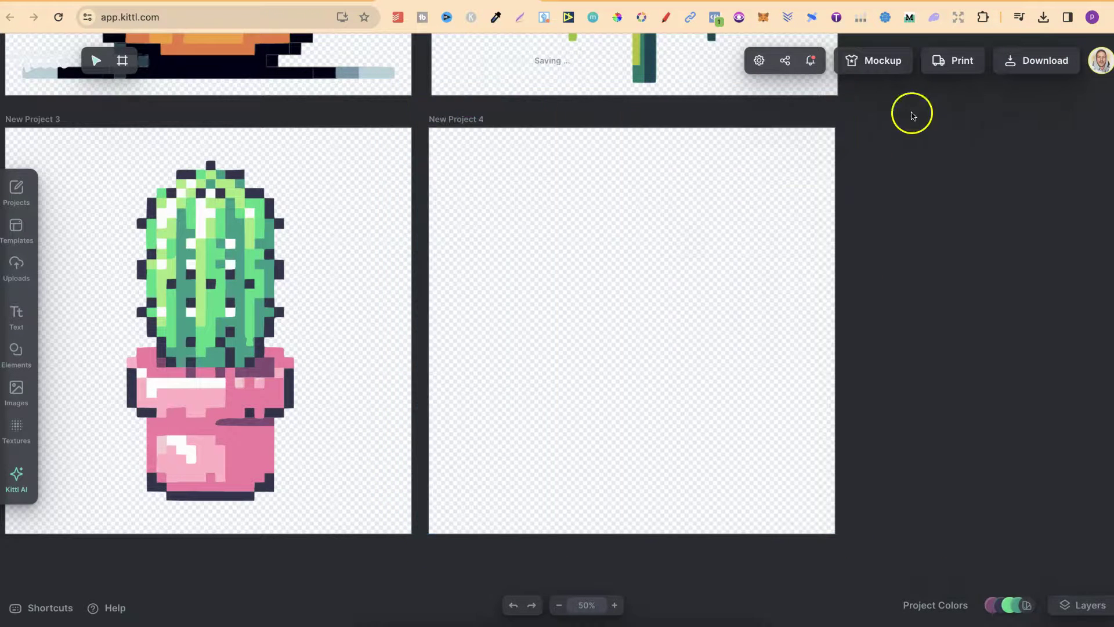
click(1044, 17)
drag(846, 137, 663, 279)
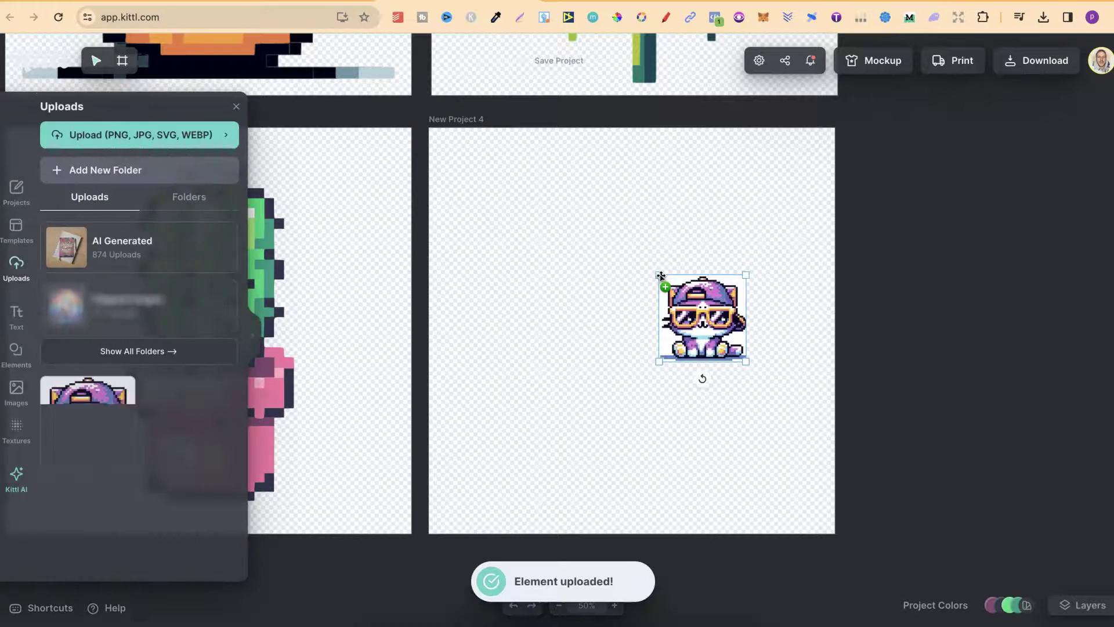
Enlarge the imported cat image to nearly the full artboard and position it inside New Project 4
drag(659, 361, 463, 490)
drag(747, 276, 862, 114)
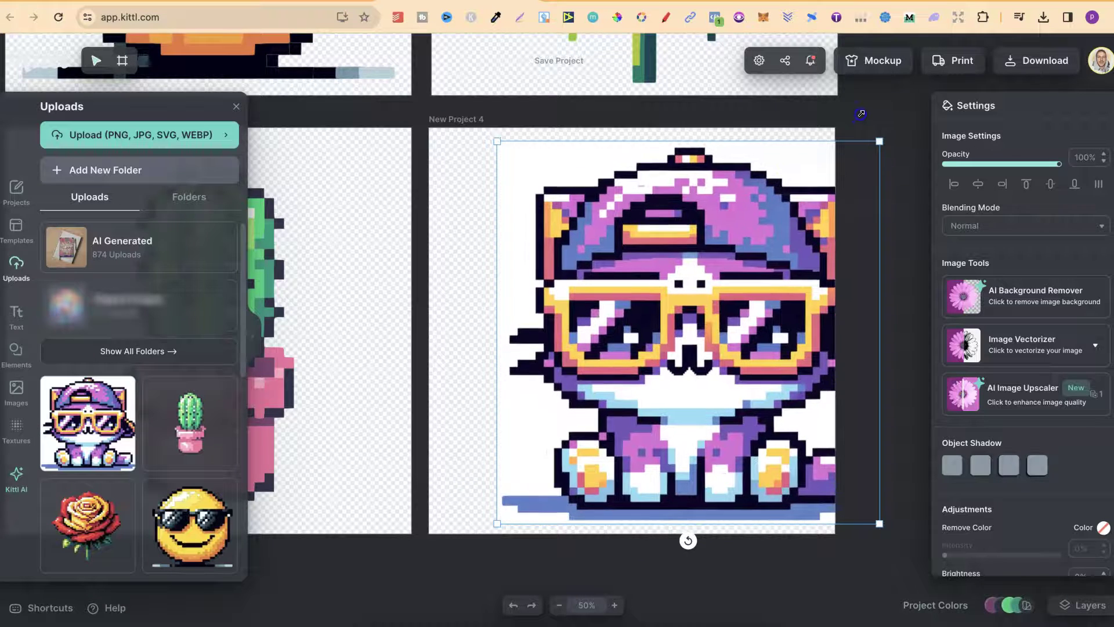
drag(703, 294, 637, 292)
Remove the cat image's background and vectorize it using 15 colors
click(1009, 298)
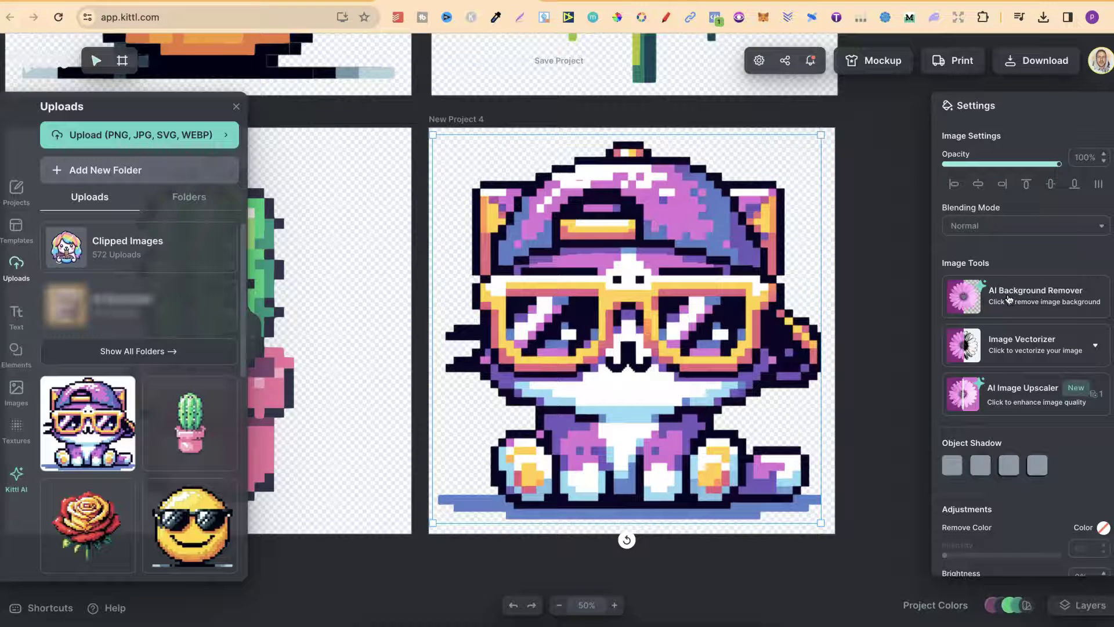
click(1032, 340)
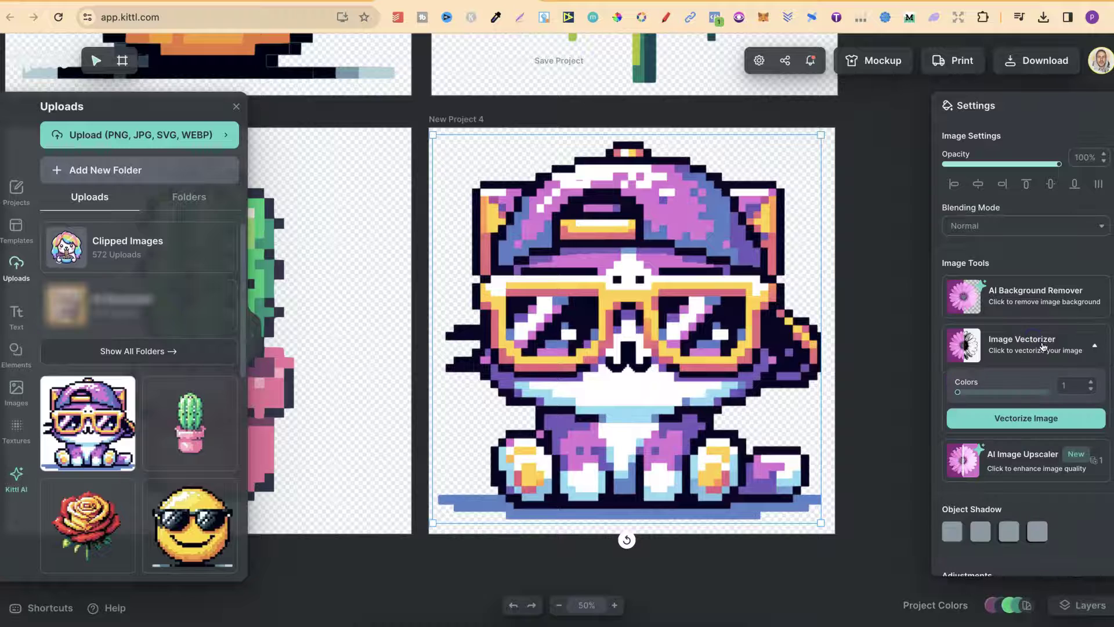
click(1069, 383)
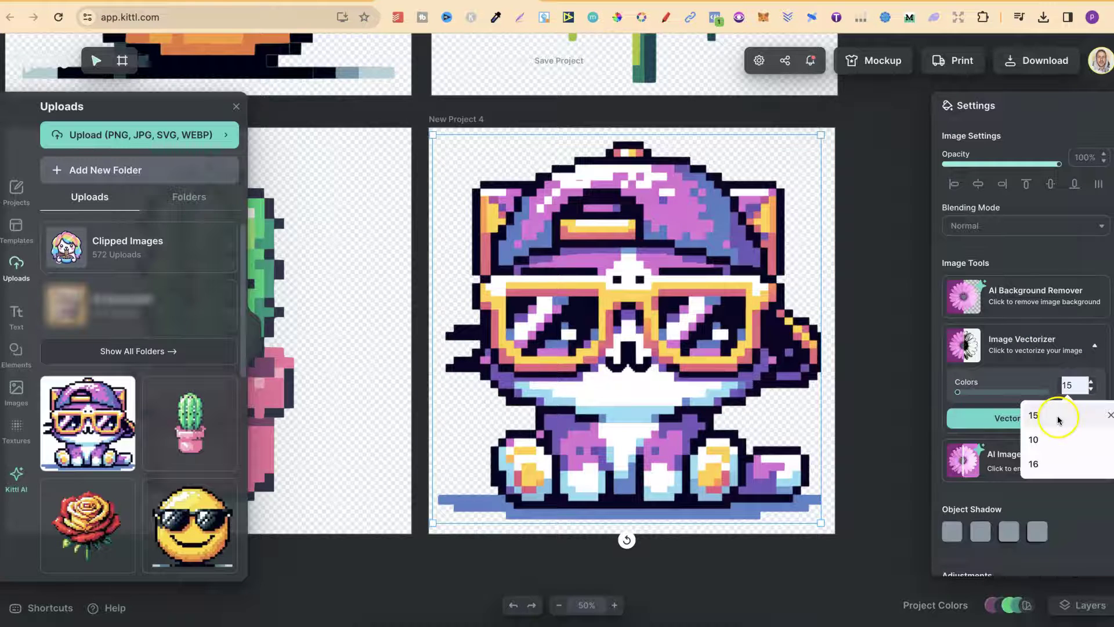
click(1034, 416)
click(1036, 422)
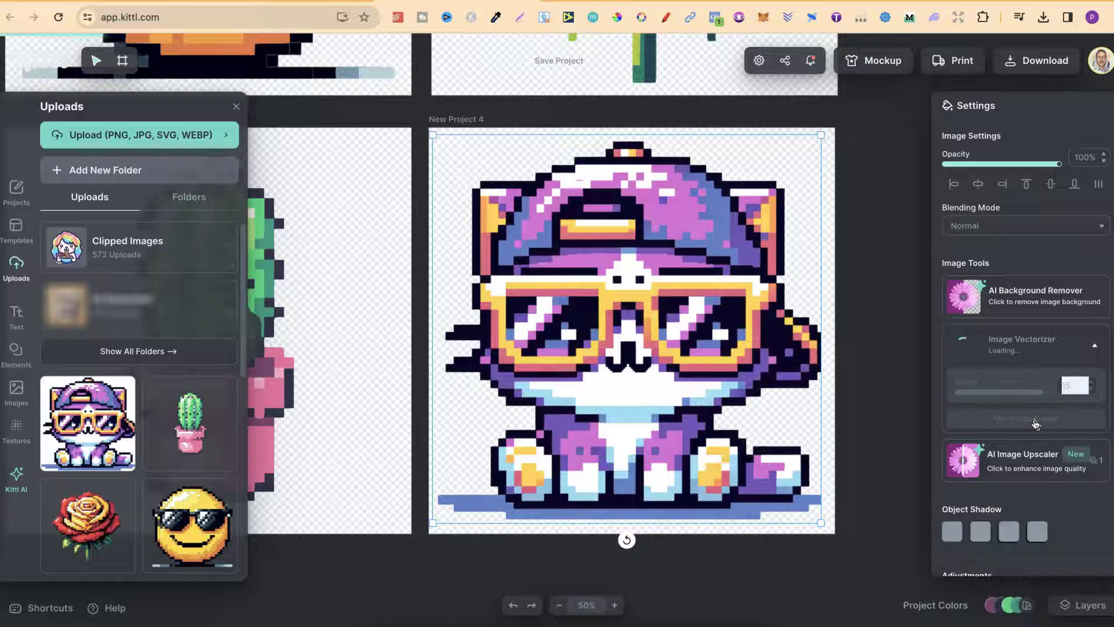
click(238, 109)
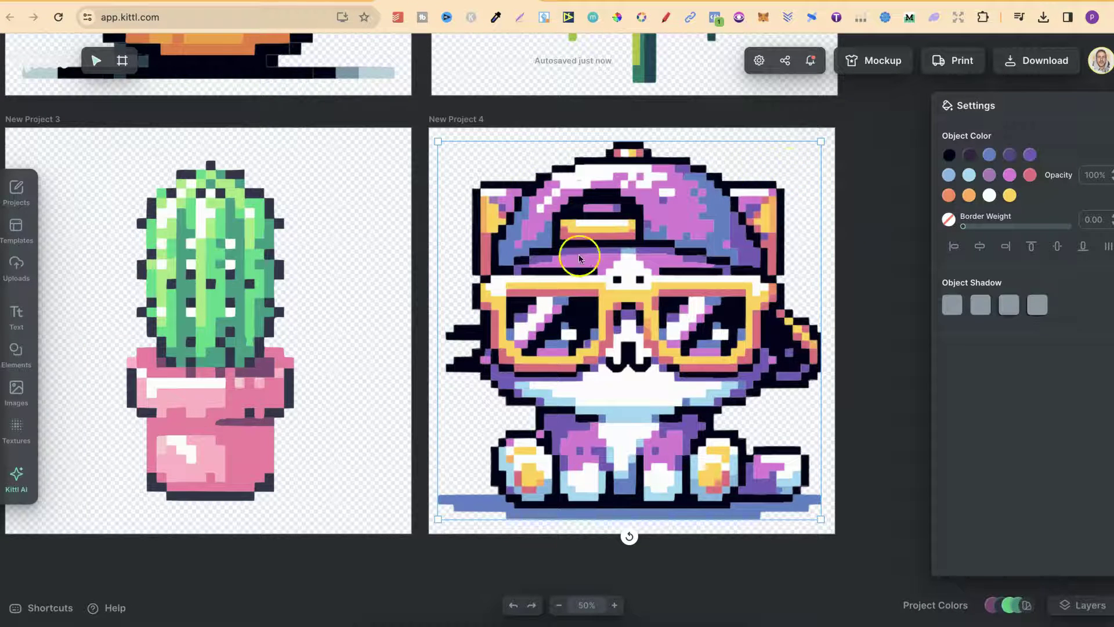
click(857, 402)
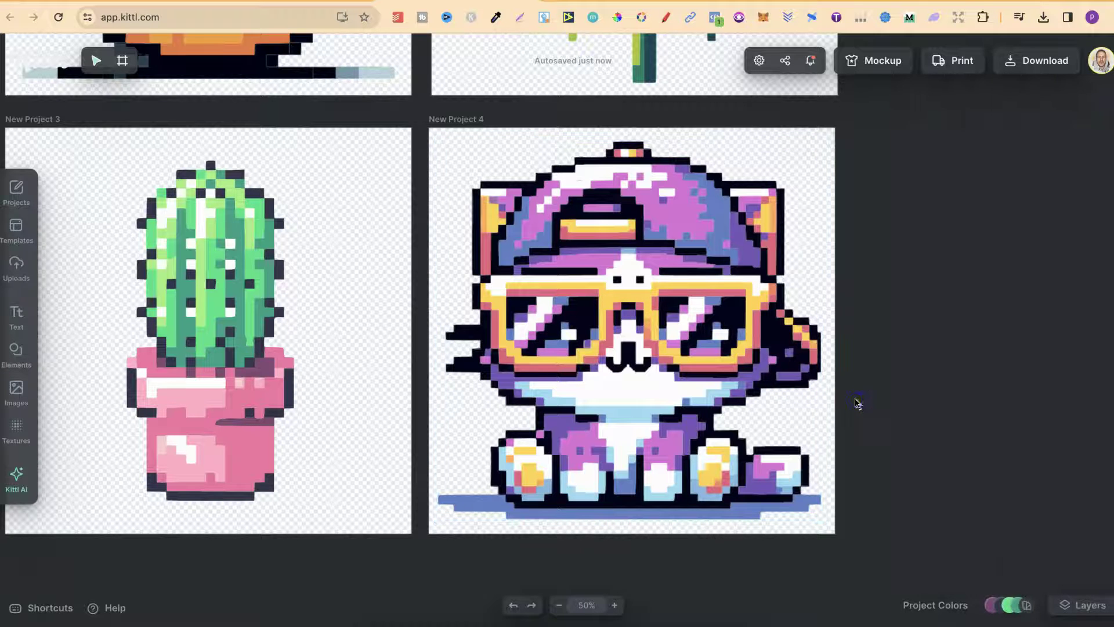
Open the AI Generated folder in the uploads and view the prompt details of the cactus image
click(559, 605)
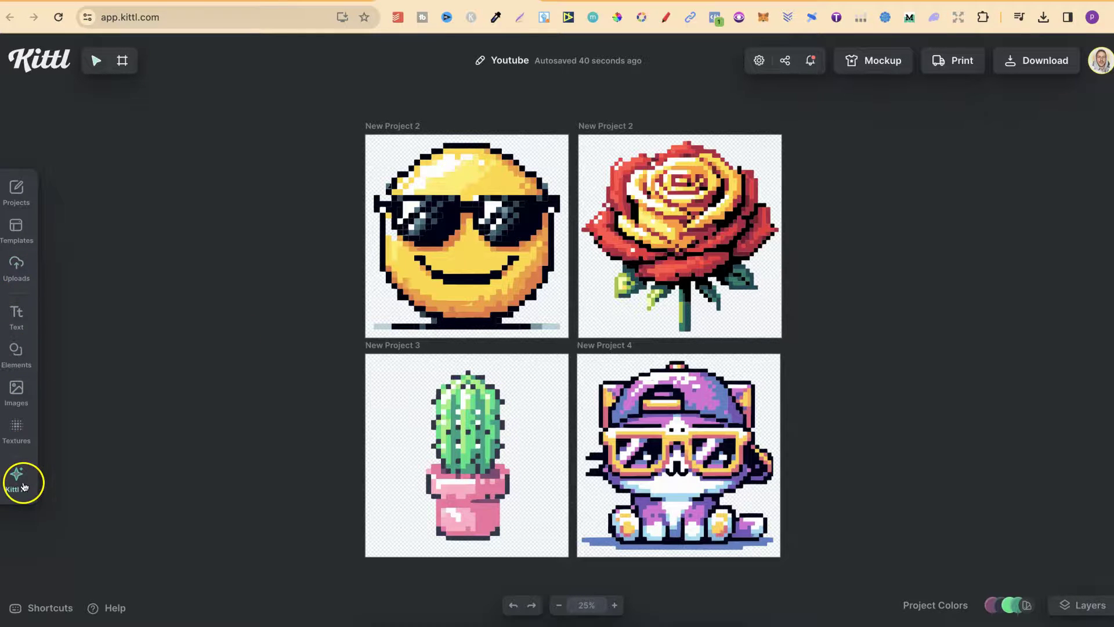
click(23, 271)
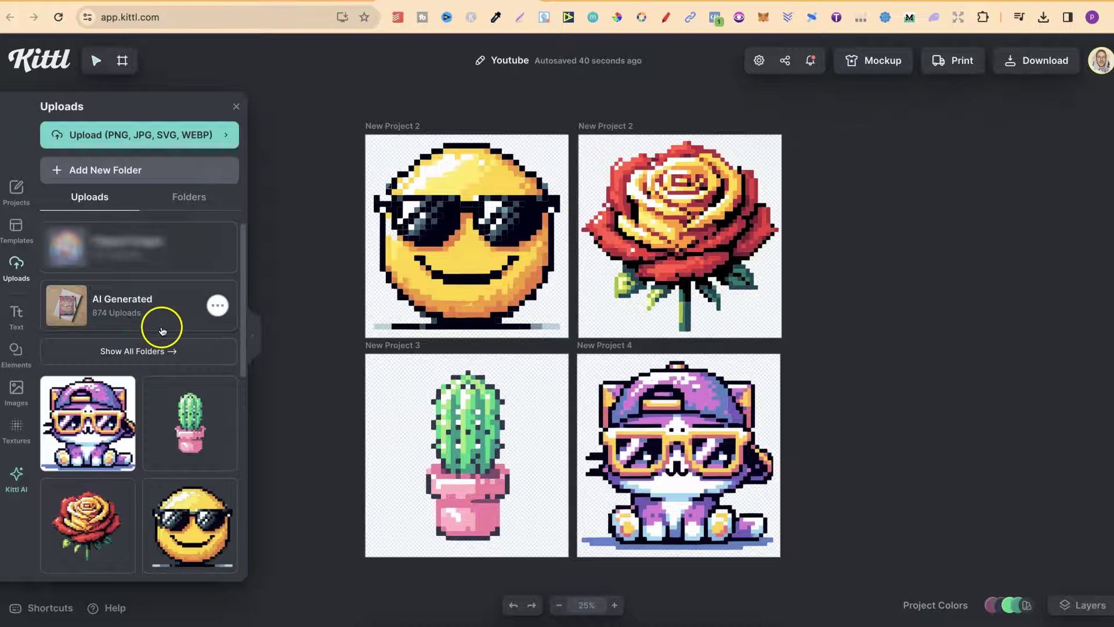
click(183, 200)
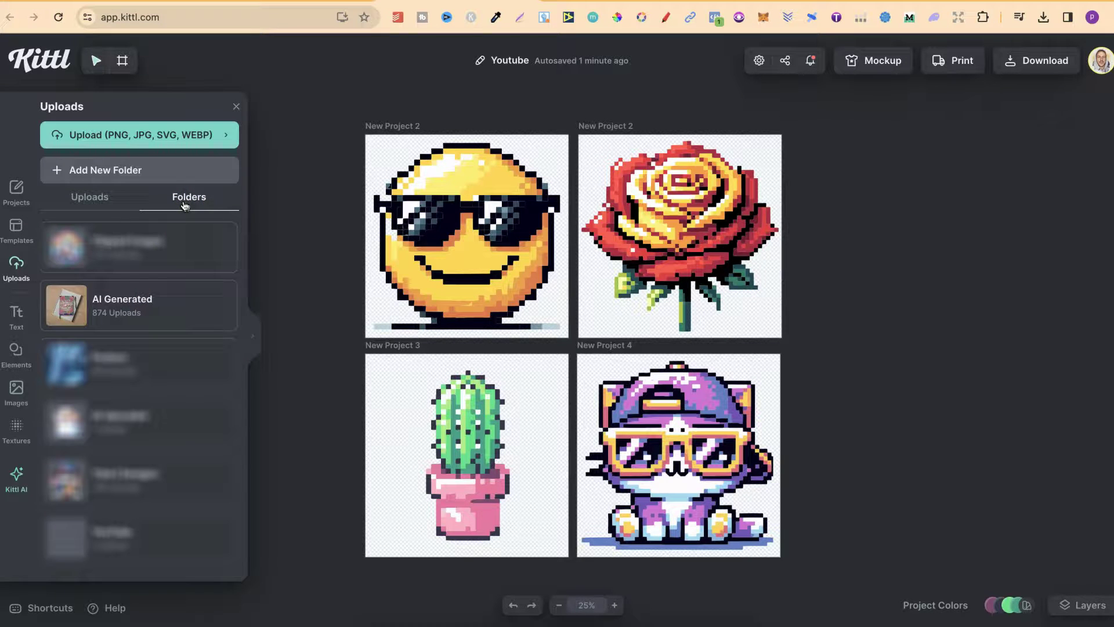
click(186, 206)
click(145, 302)
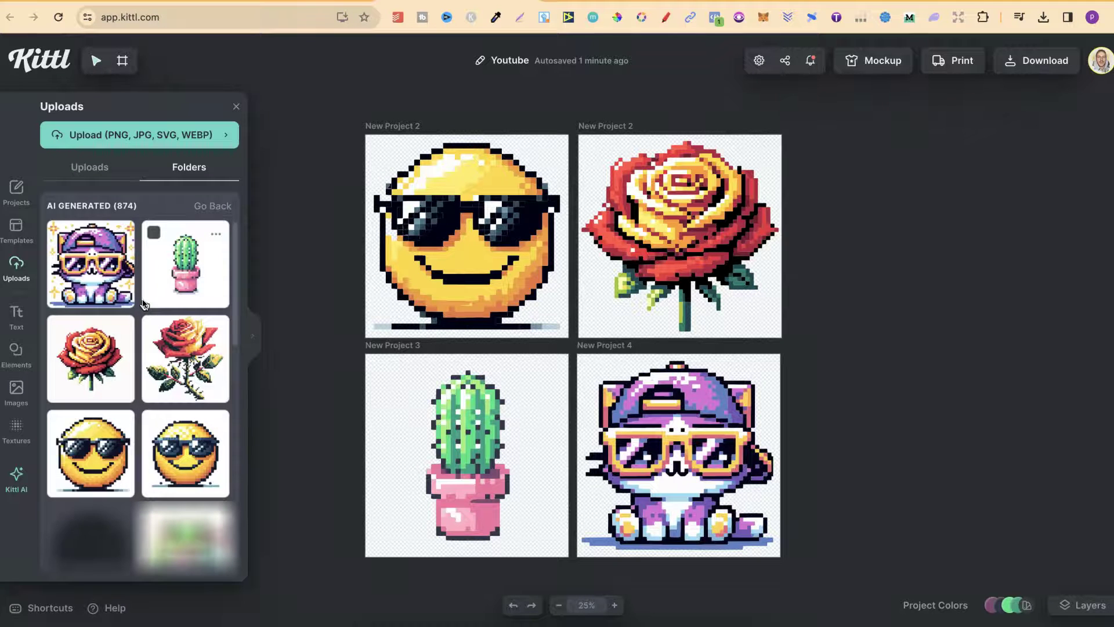
click(182, 272)
click(217, 235)
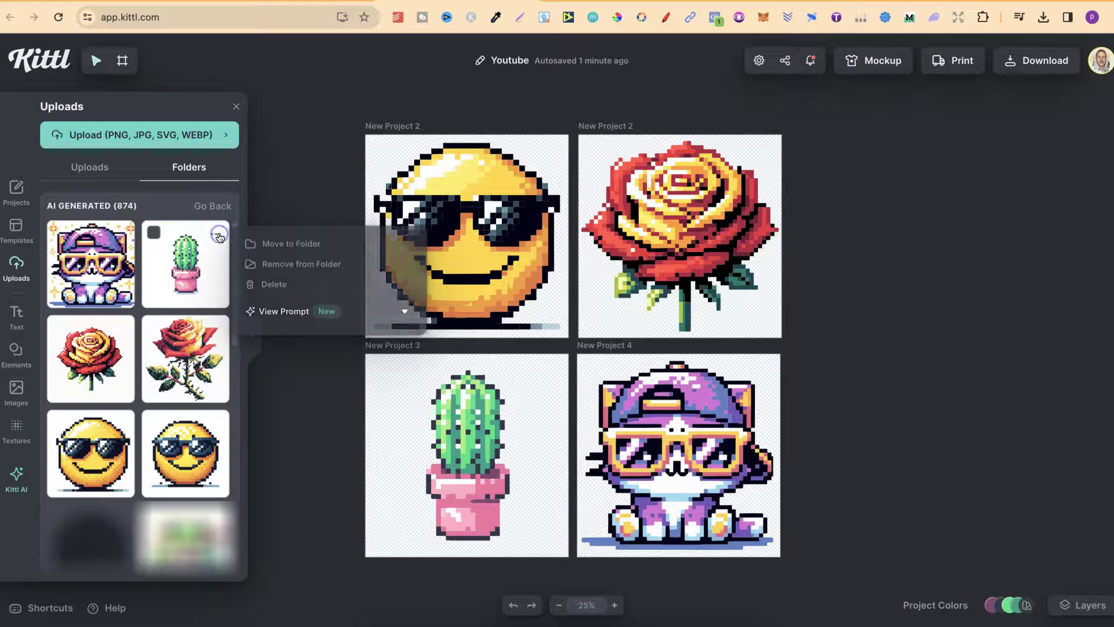
click(300, 312)
drag(321, 342, 373, 347)
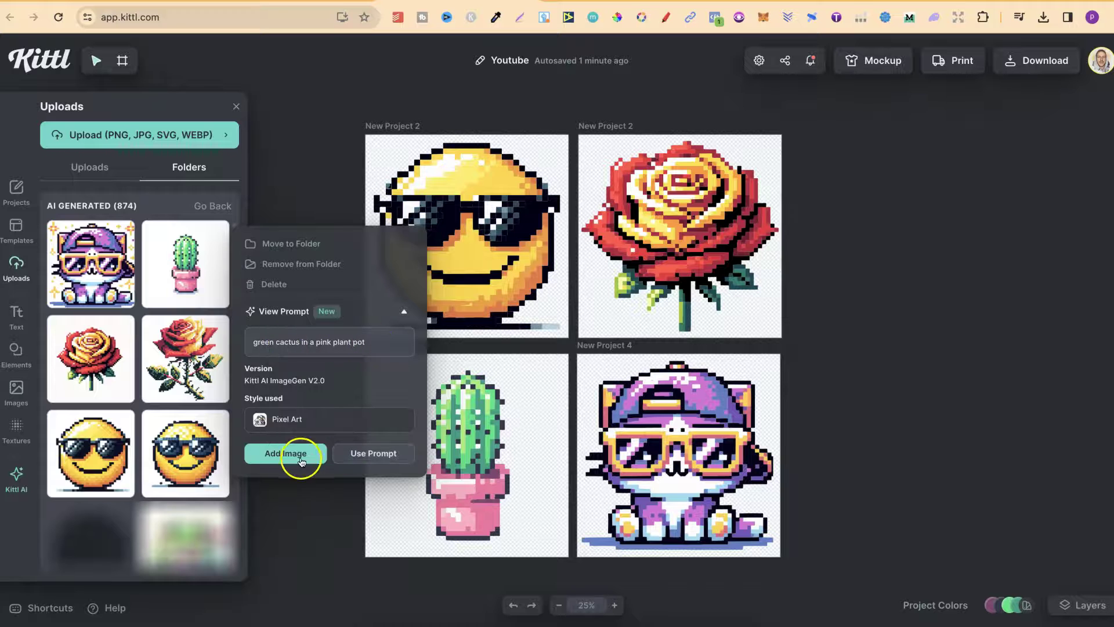
Reuse the cactus image's prompt in the image generator and review the prompt, aspect ratio and style settings
click(359, 456)
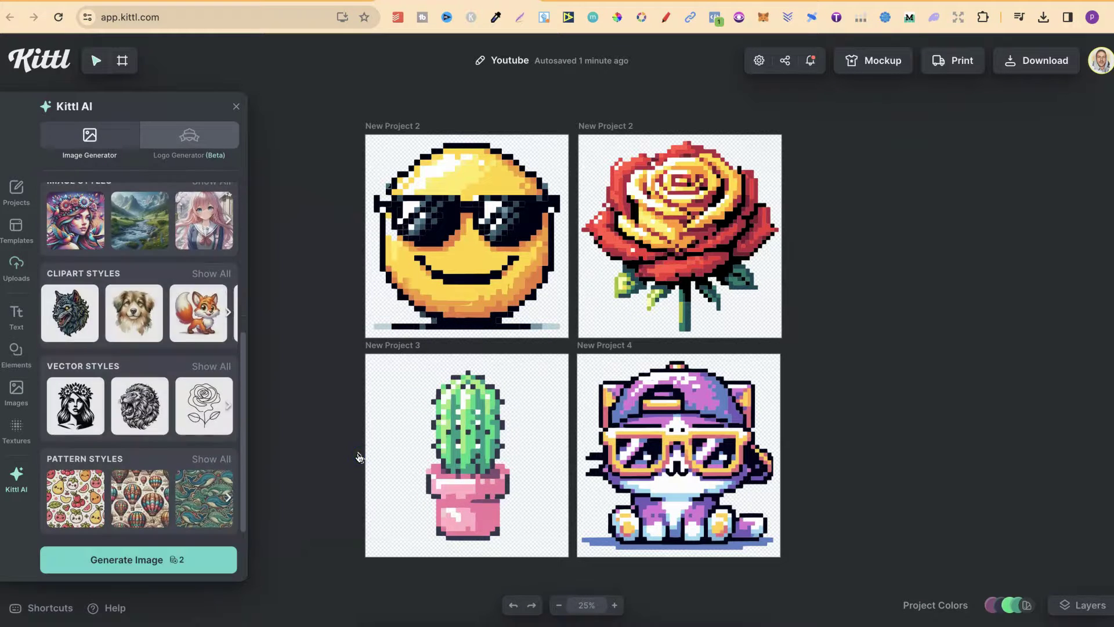
scroll(166, 348, up, 4)
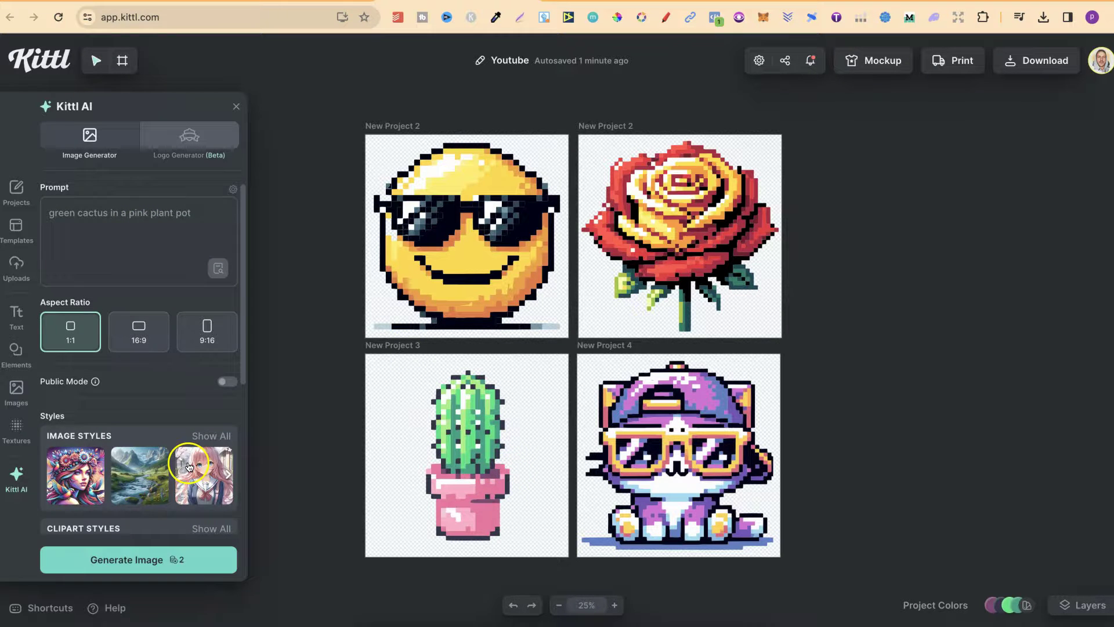
scroll(197, 459, down, 4)
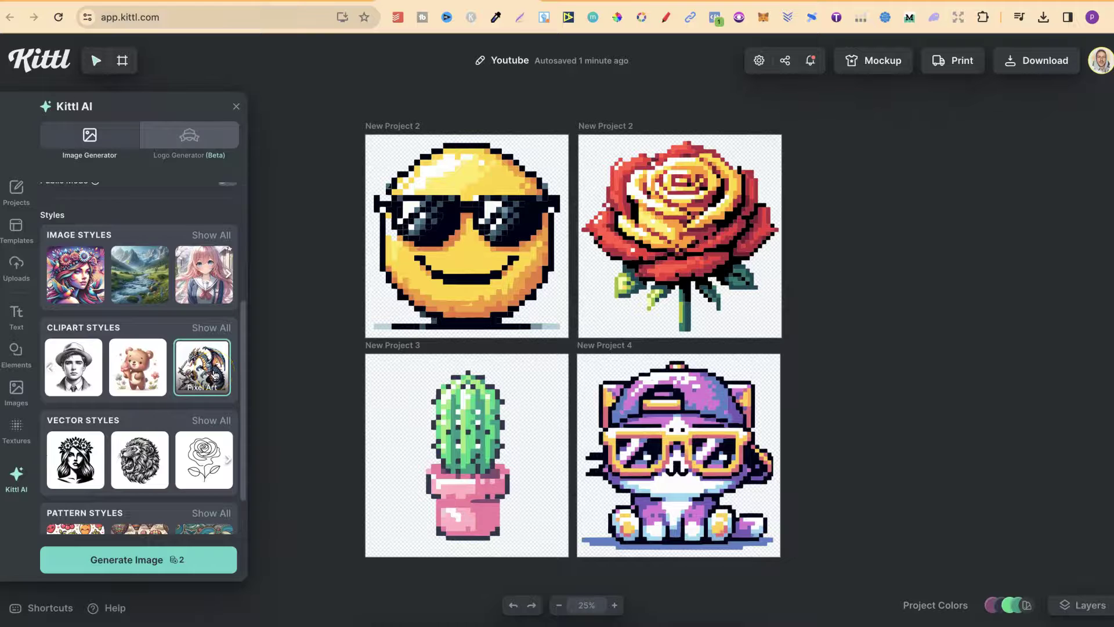
scroll(215, 375, up, 3)
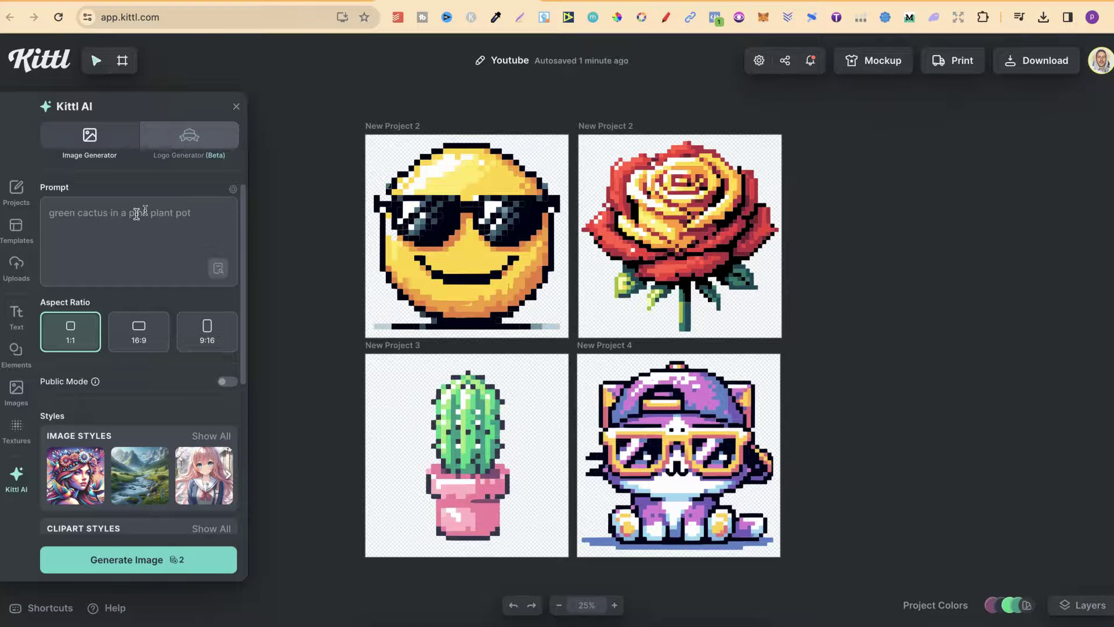
click(895, 315)
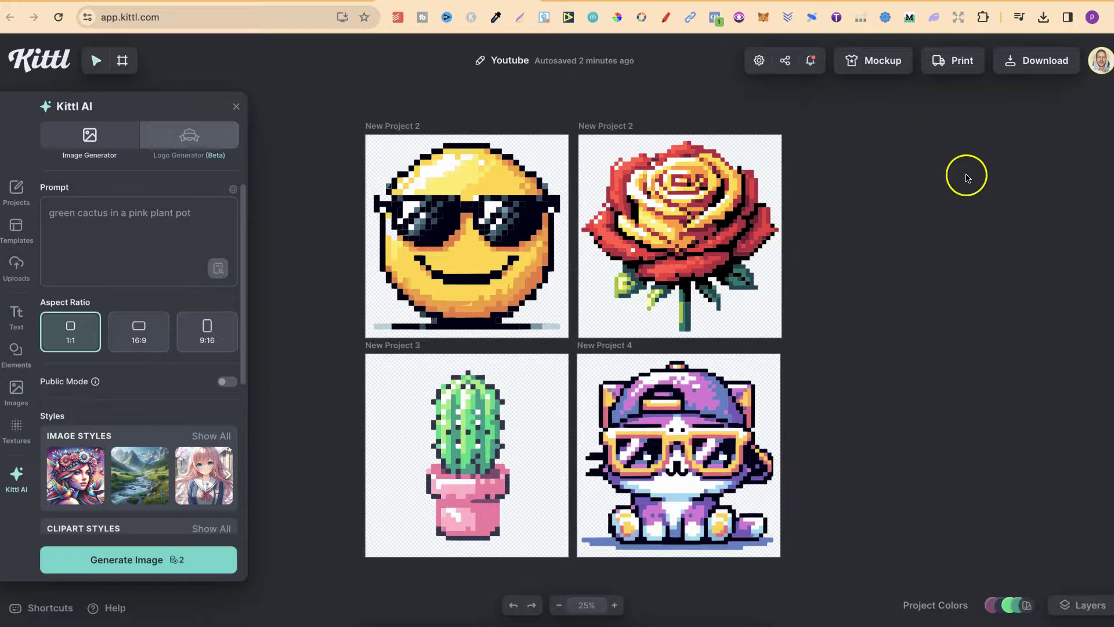
Set up an SVG download of all artboards with Remove Background enabled, and dismiss the options without downloading
click(1018, 62)
click(1067, 148)
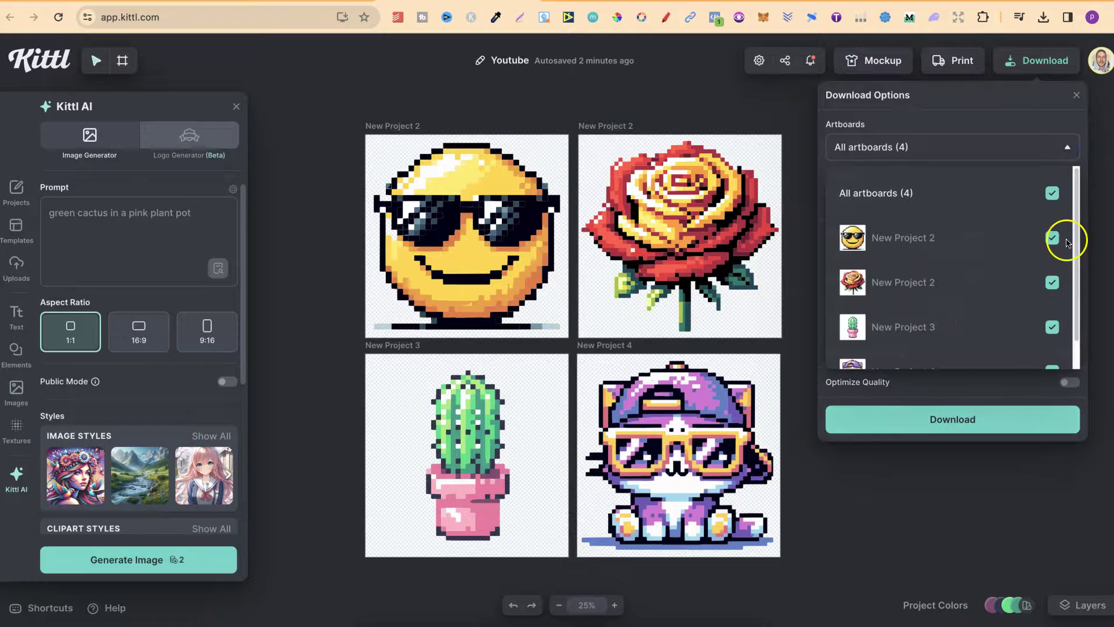
click(957, 384)
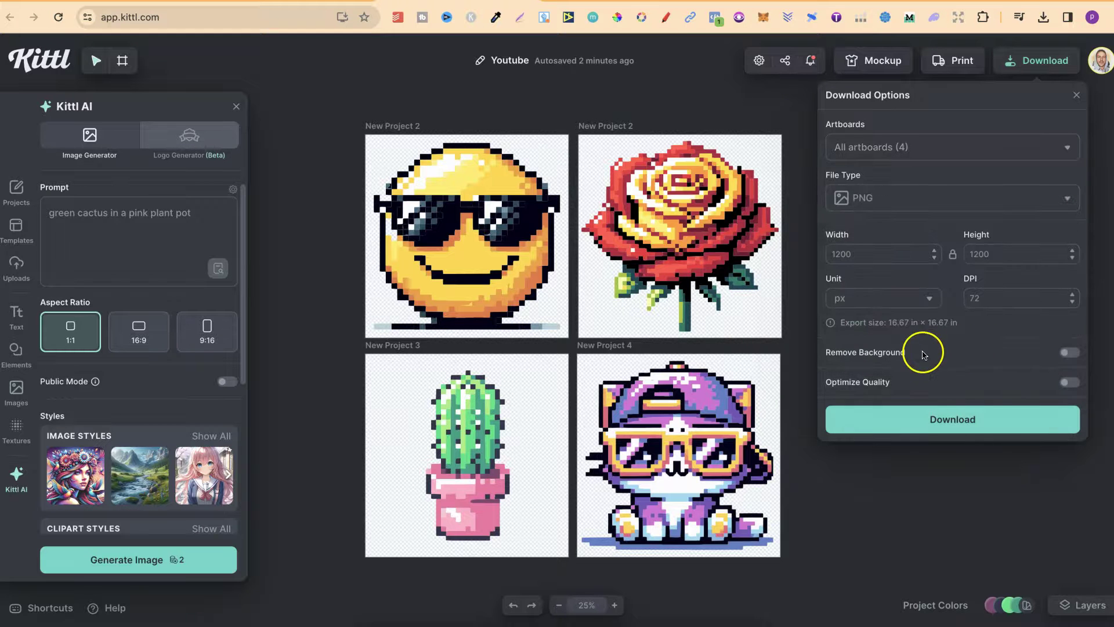
click(862, 197)
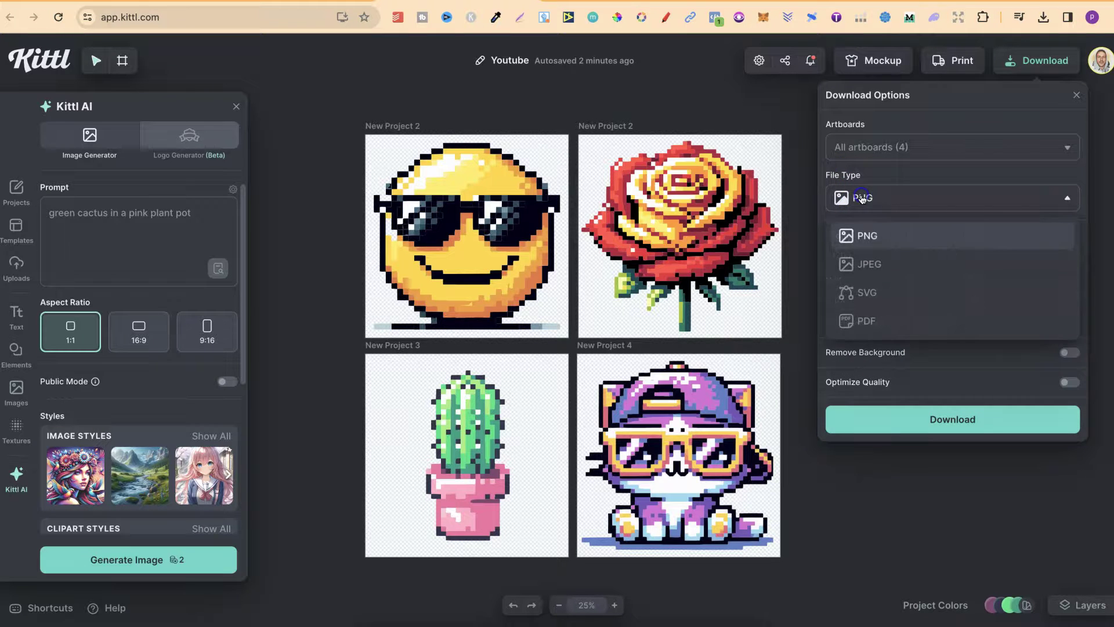
click(882, 292)
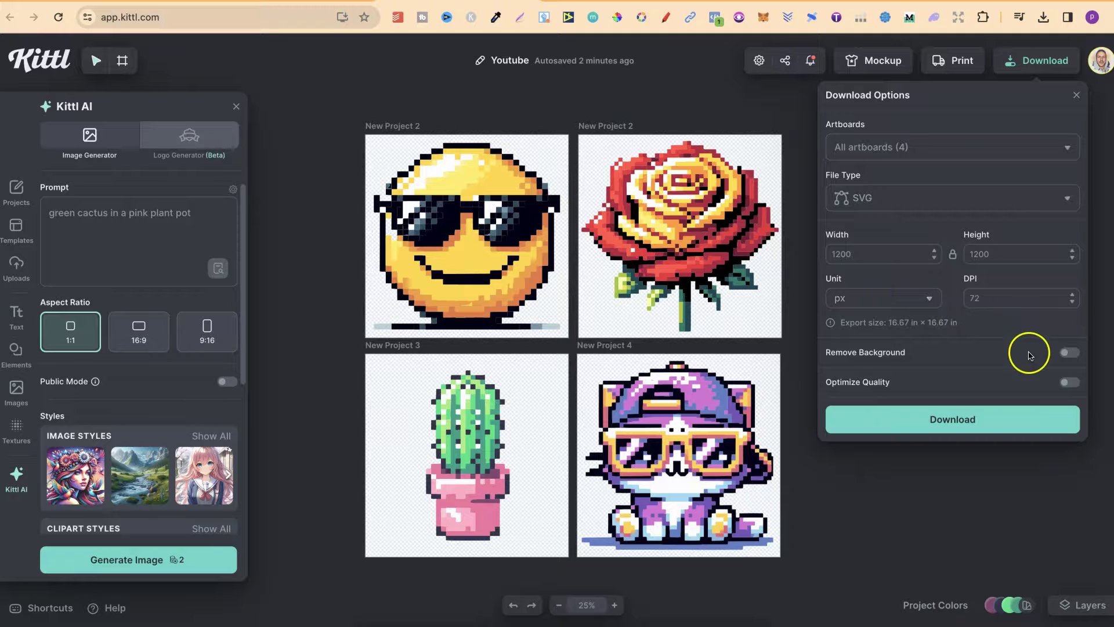
click(1068, 354)
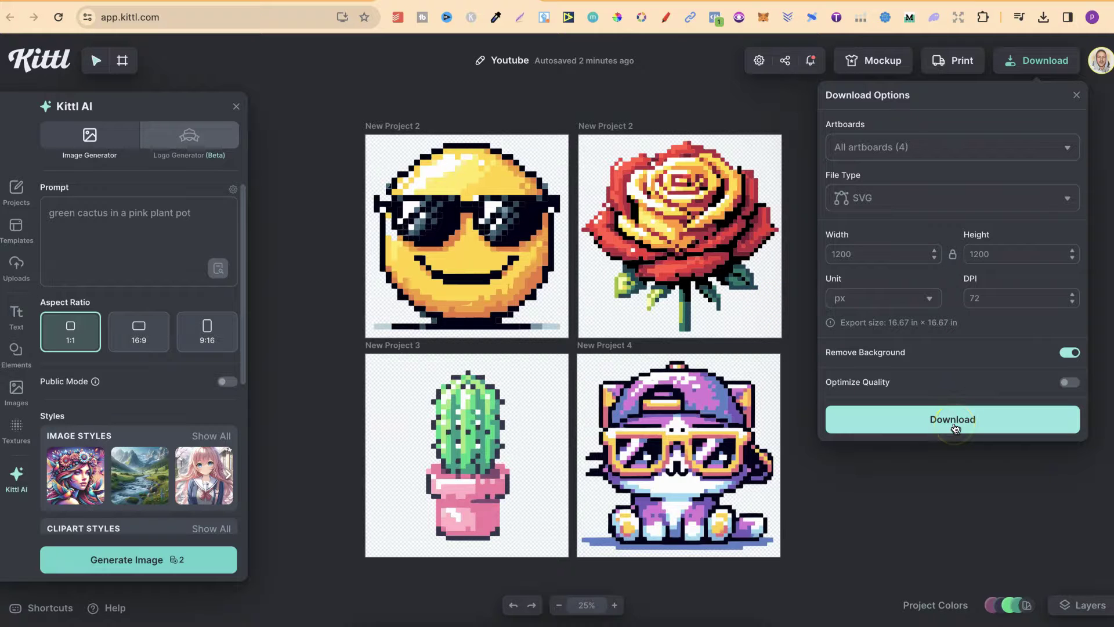
click(894, 505)
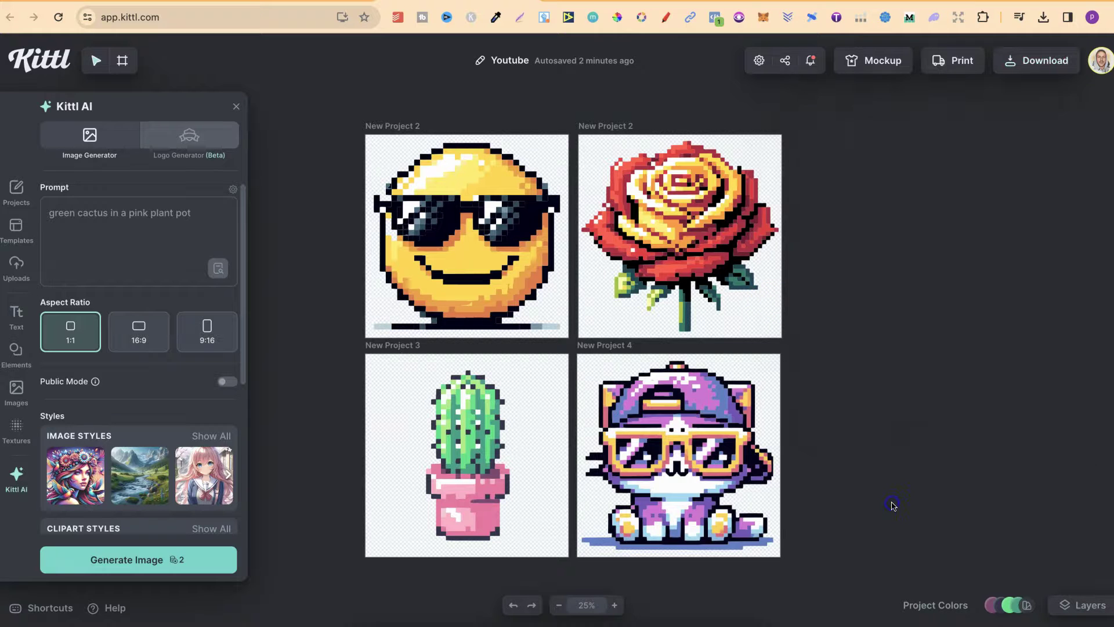
Fill the rose artboard's background with white from the document colors
click(605, 125)
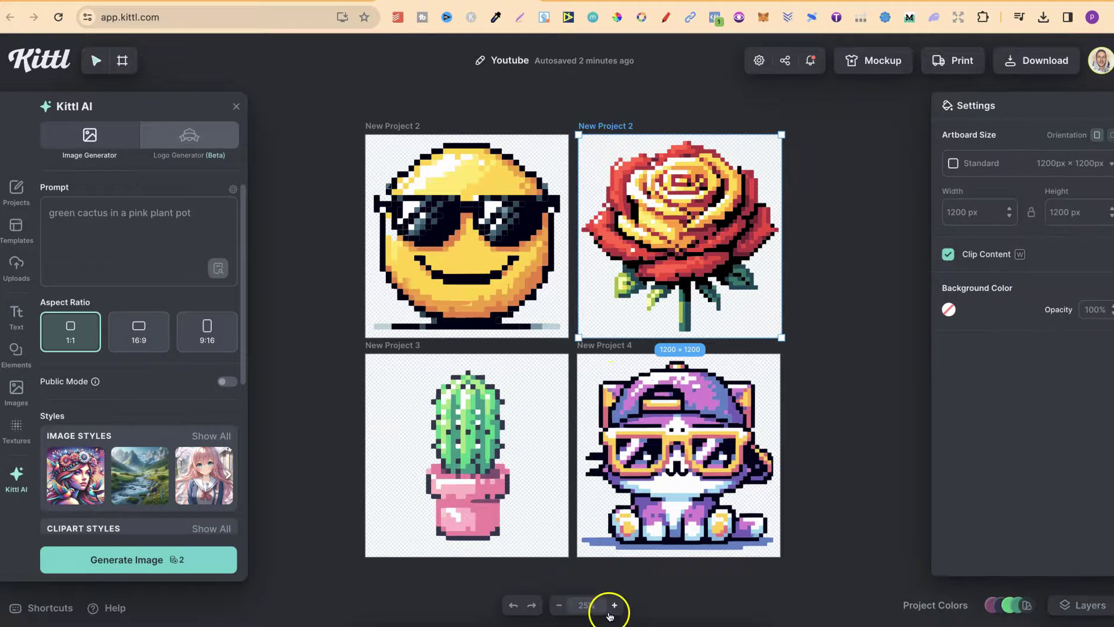
click(615, 605)
scroll(772, 394, up, 3)
scroll(772, 394, right, 3)
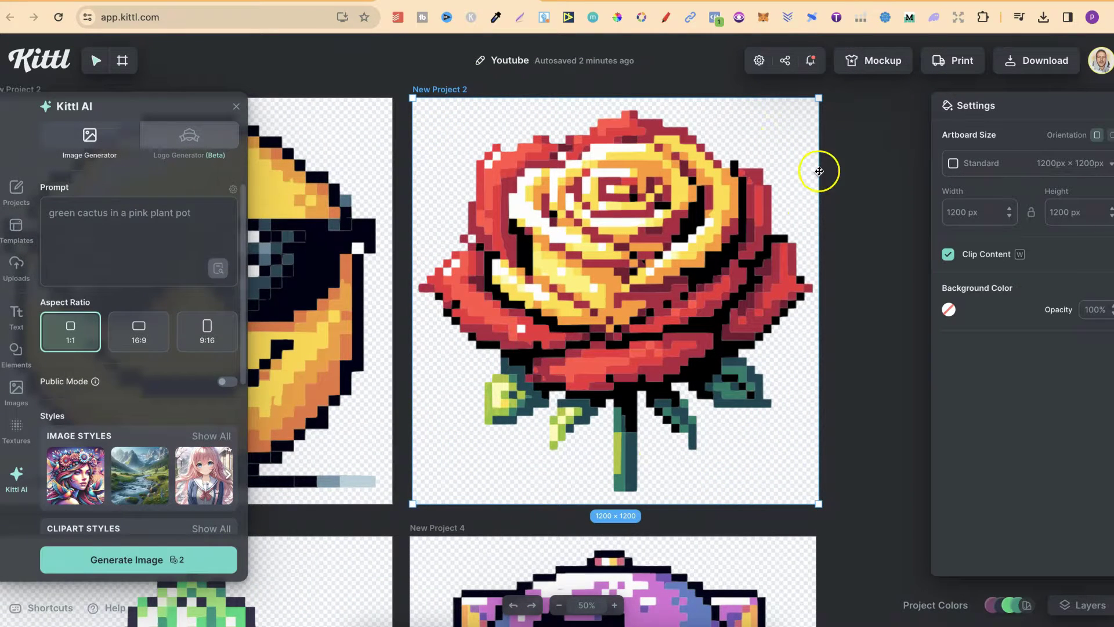
click(949, 309)
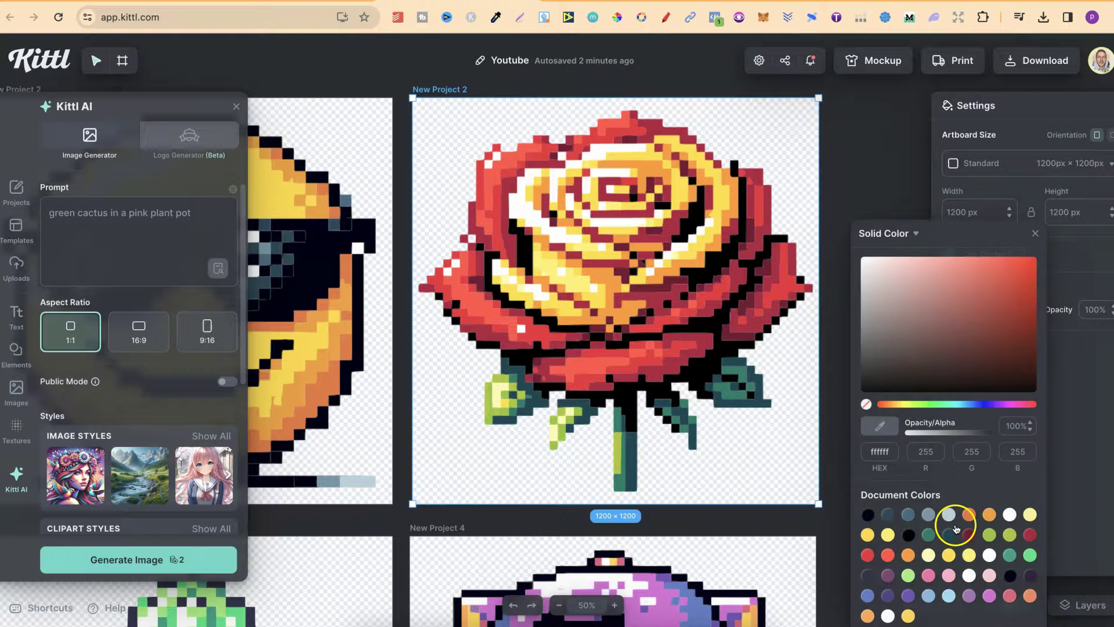
click(1010, 514)
click(888, 160)
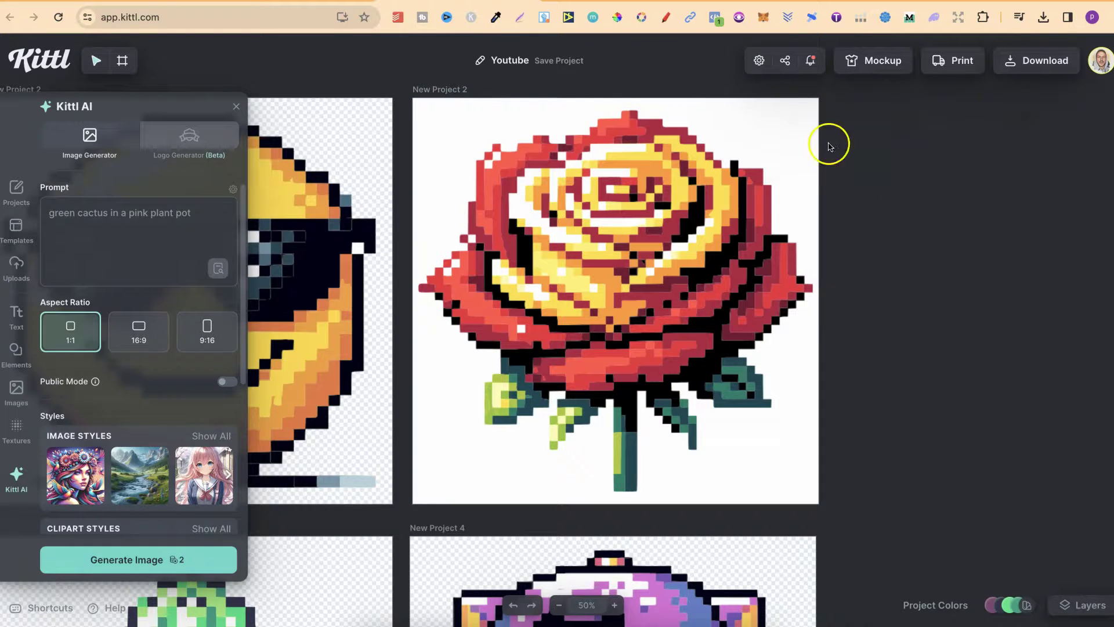
Remove the background color from the rose artboard to make it transparent again
click(425, 89)
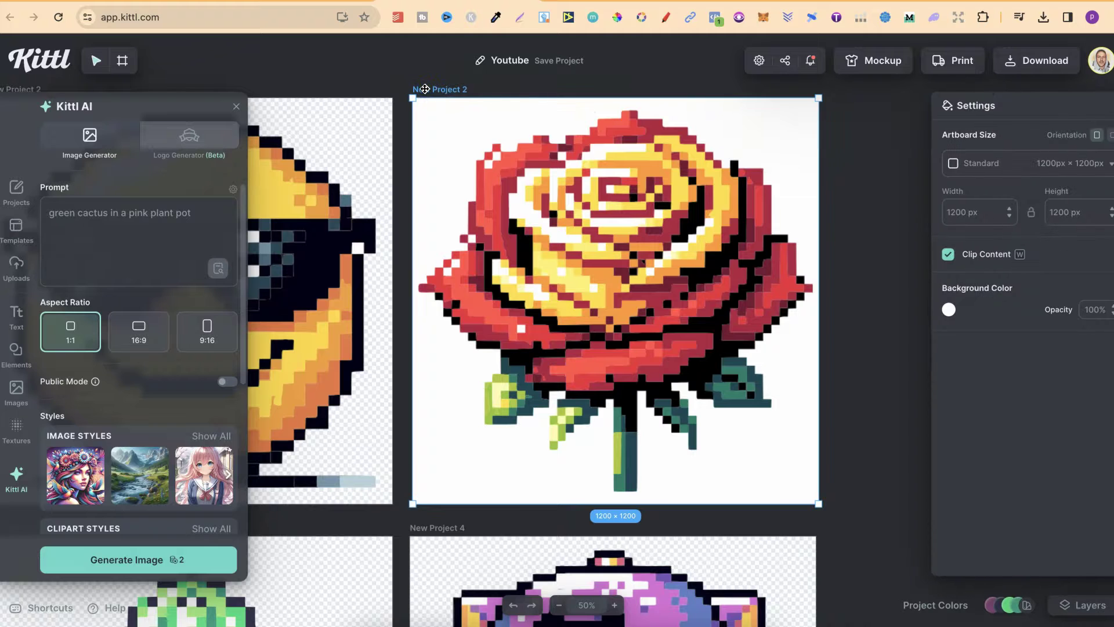
click(949, 309)
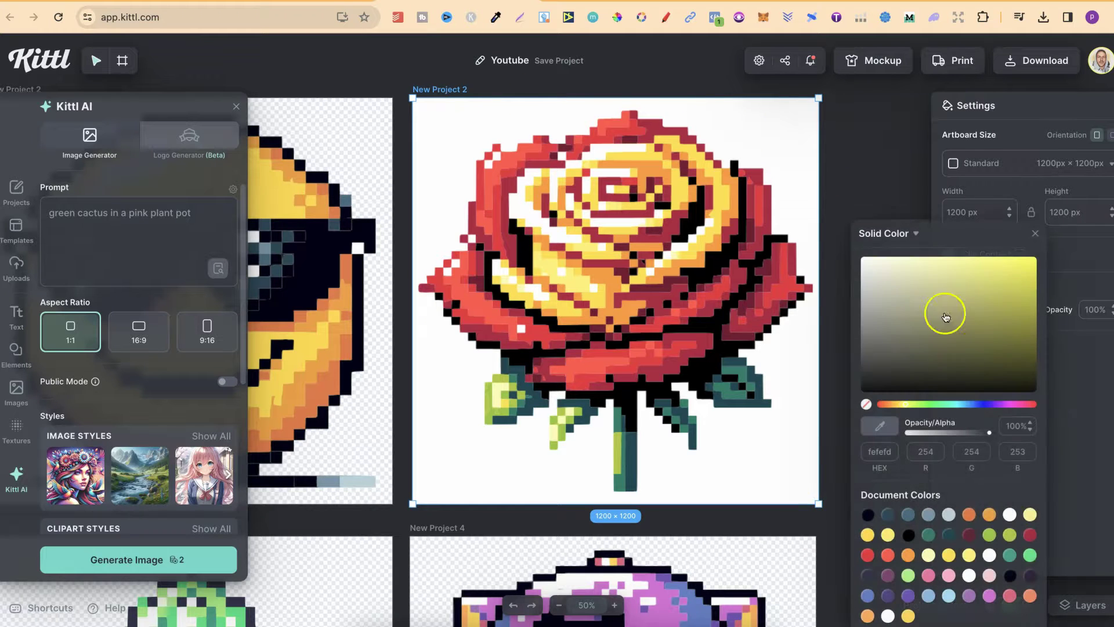
click(867, 406)
click(849, 179)
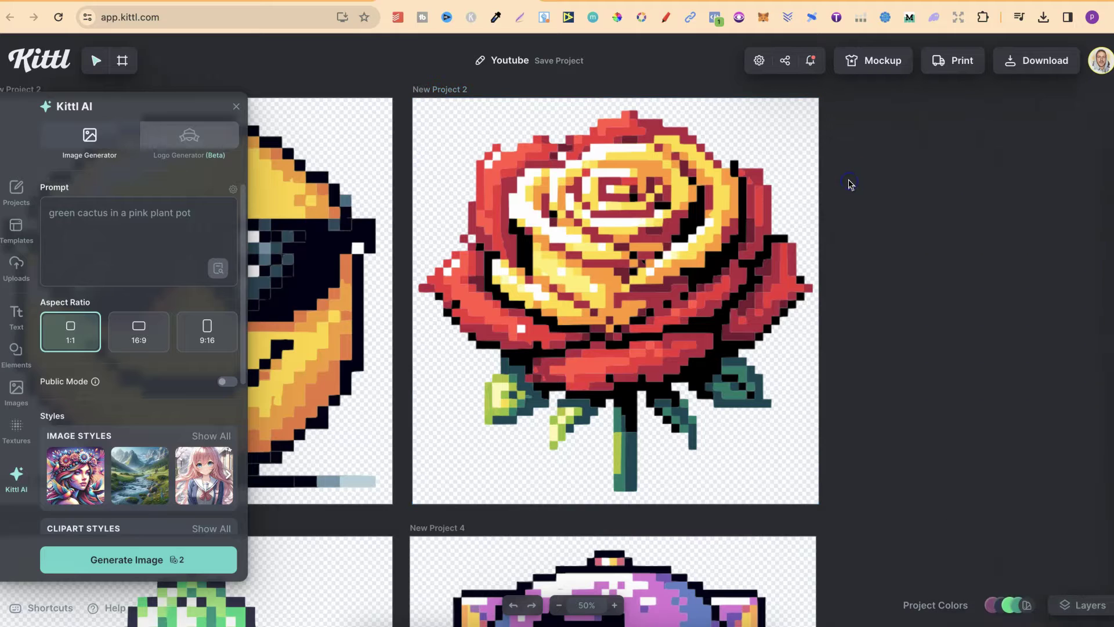
Close the image generator and review all four artboards together at 25% zoom
click(235, 107)
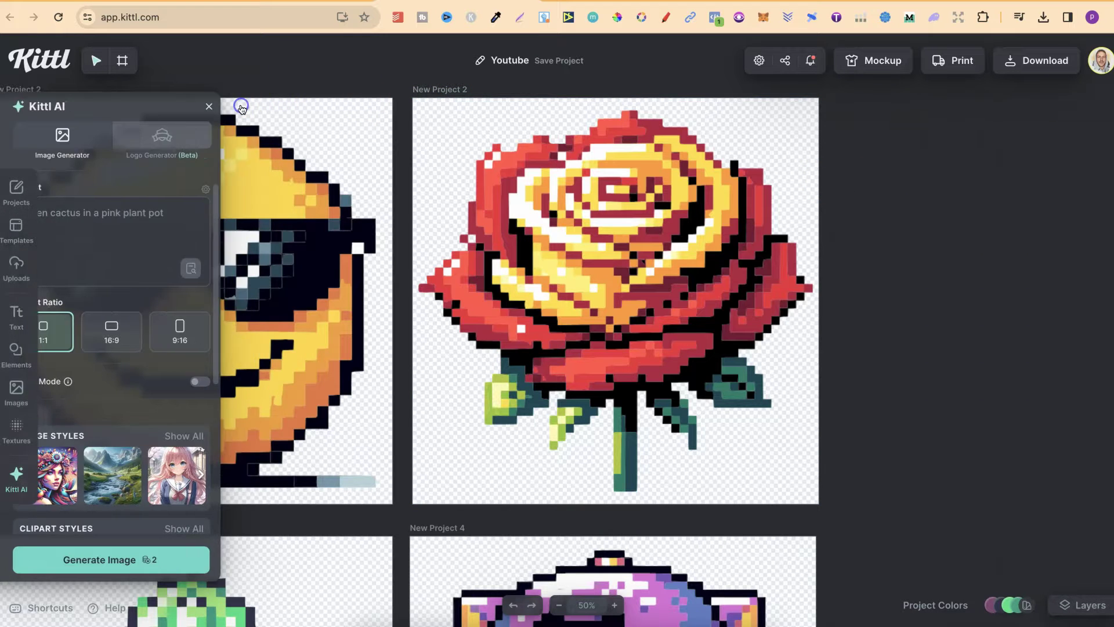
scroll(928, 303, left, 5)
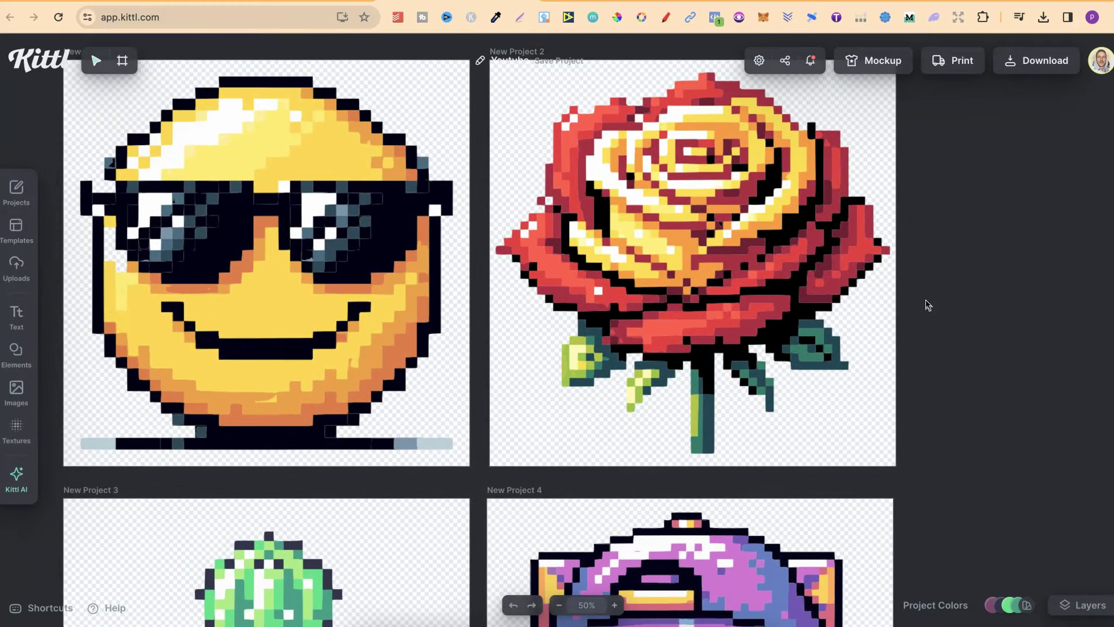
click(560, 605)
scroll(811, 428, down, 5)
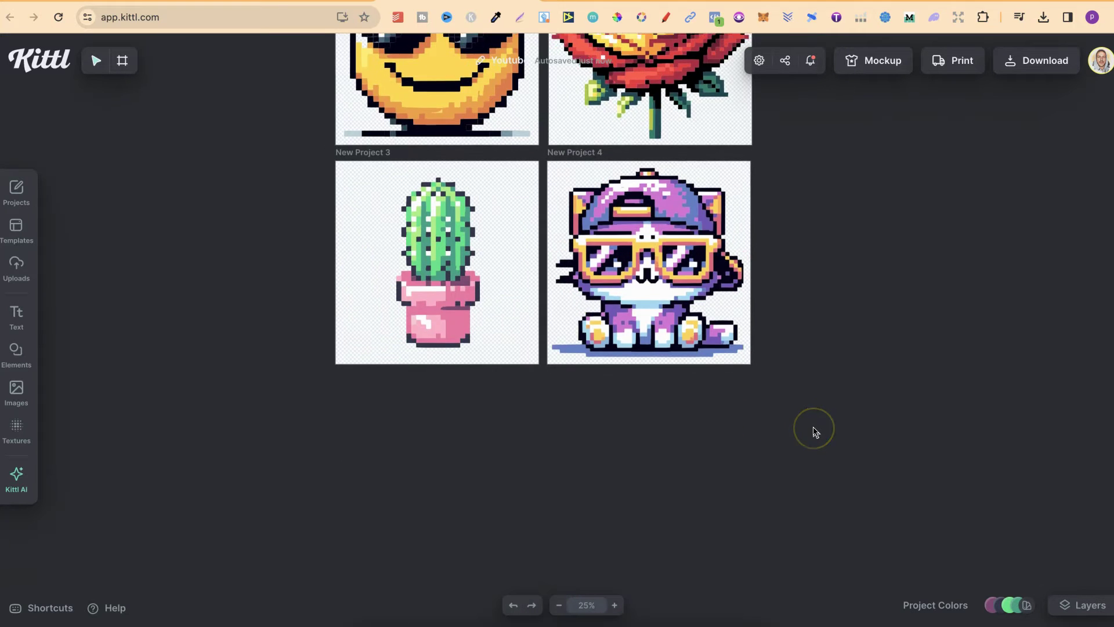
scroll(816, 432, up, 3)
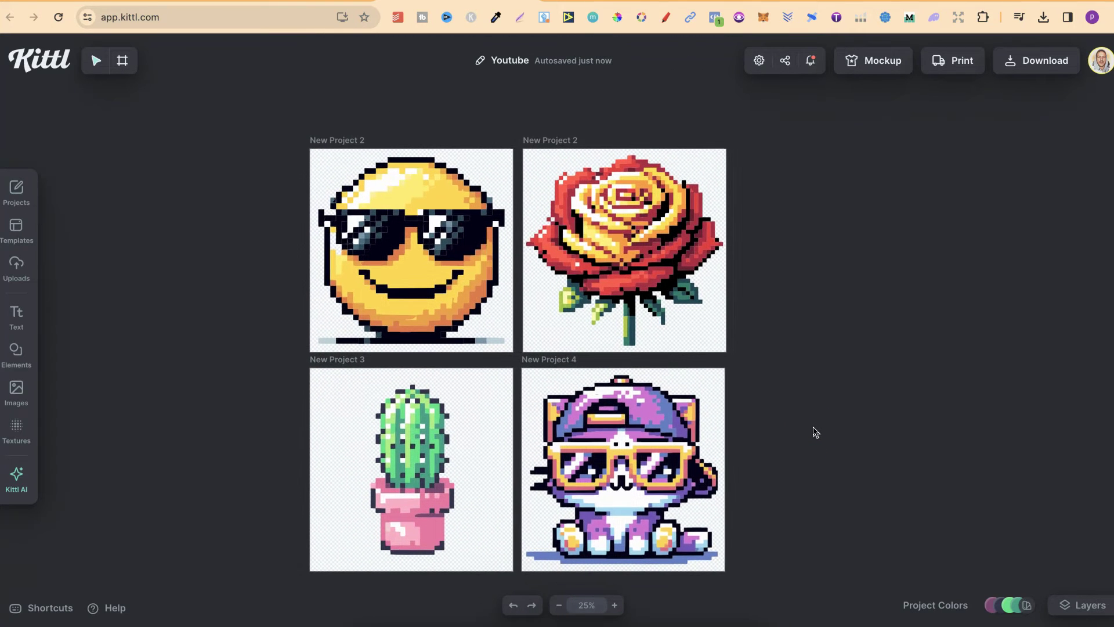